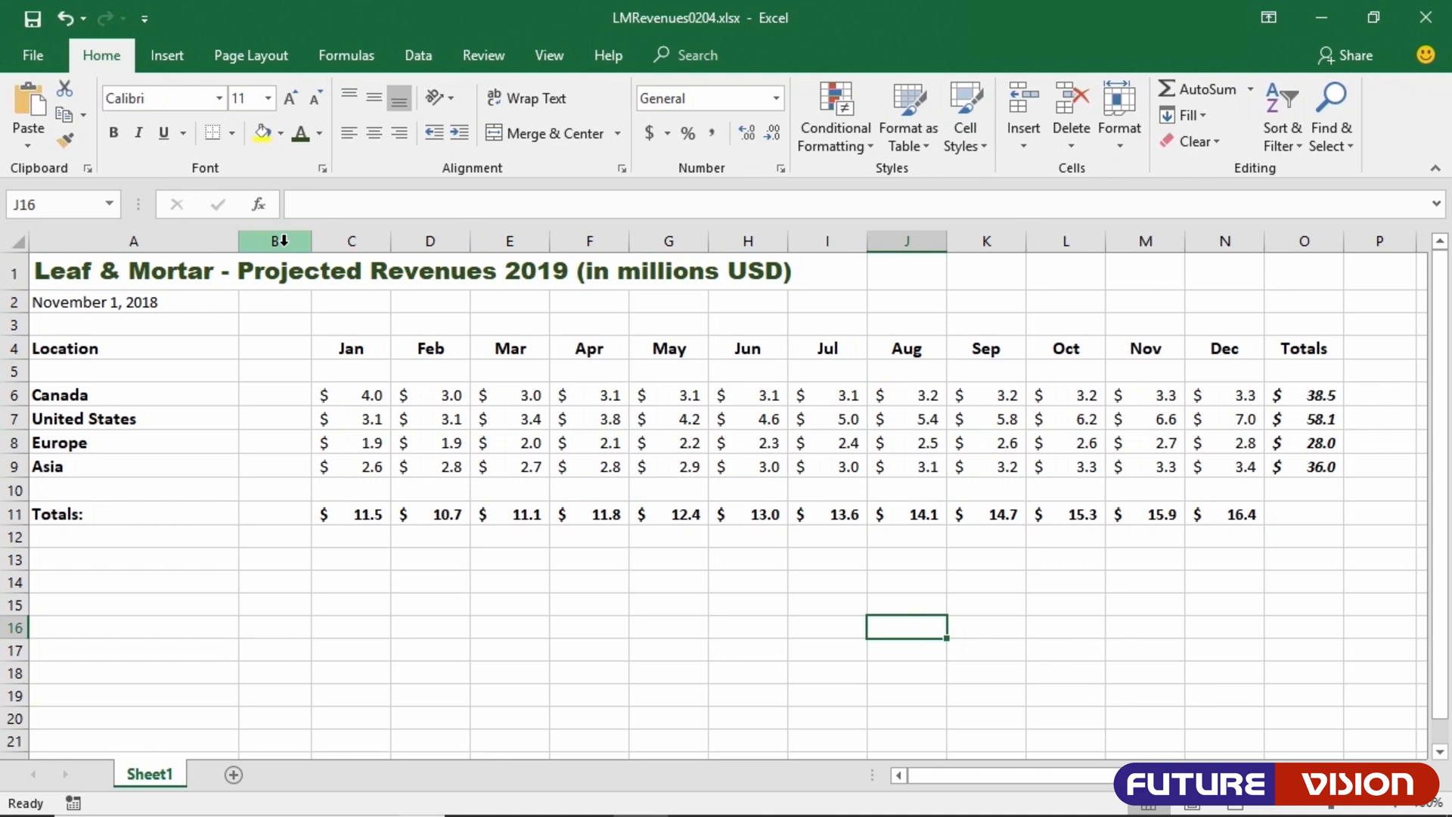
# - Delete the empty column B between the location names and the January figures
pyautogui.click(279, 241)
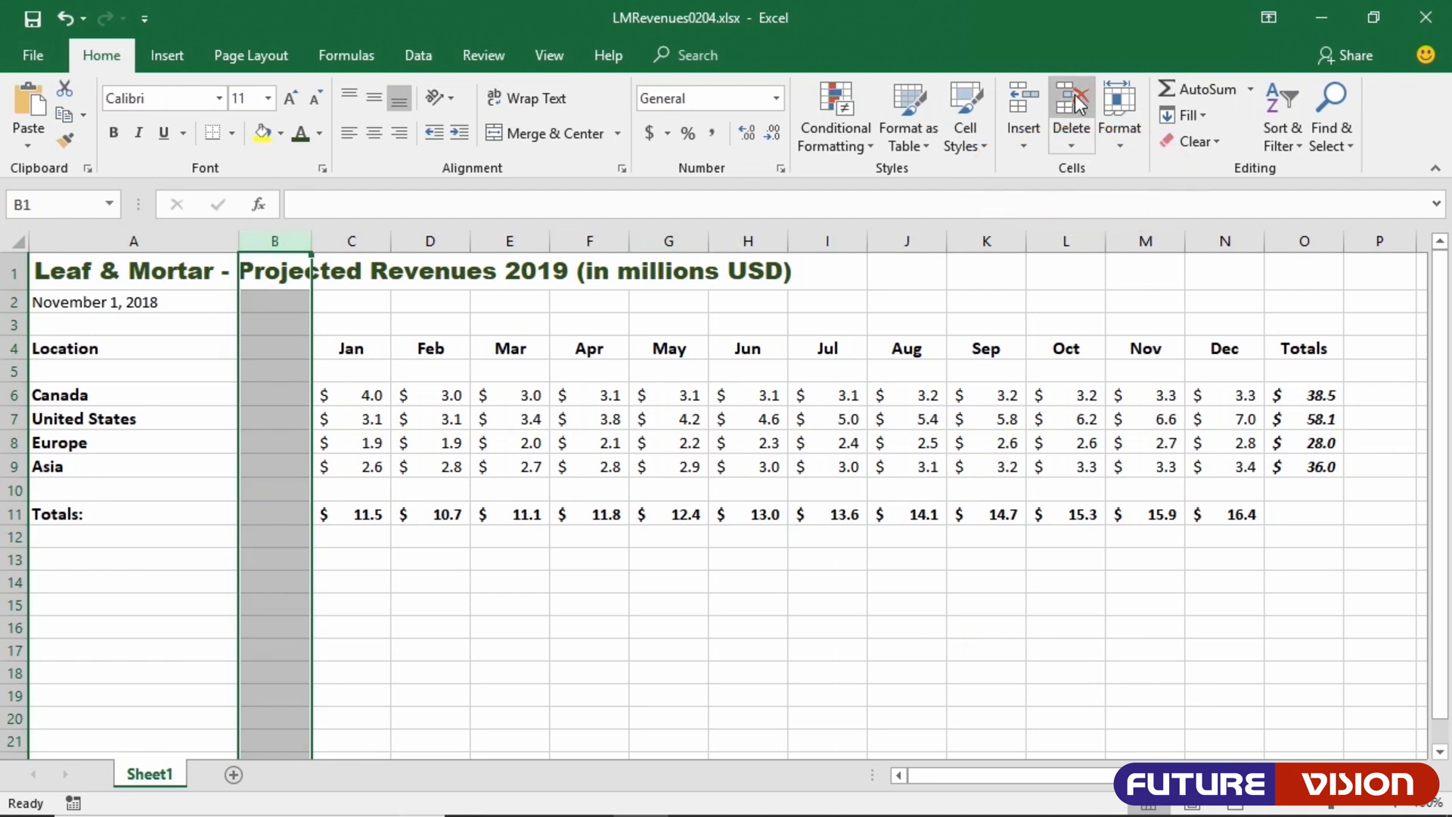
pyautogui.click(1073, 144)
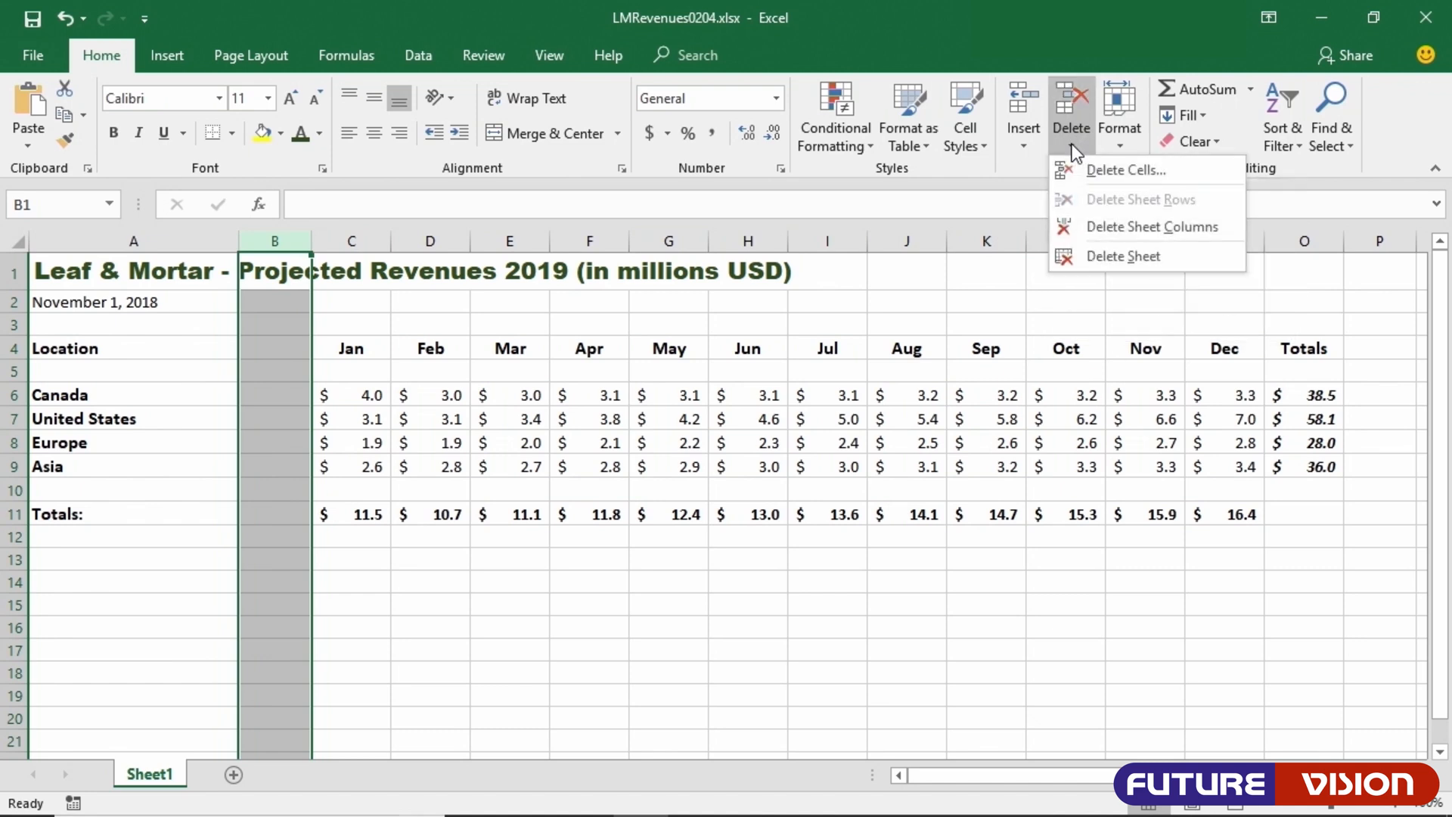
pyautogui.click(1183, 228)
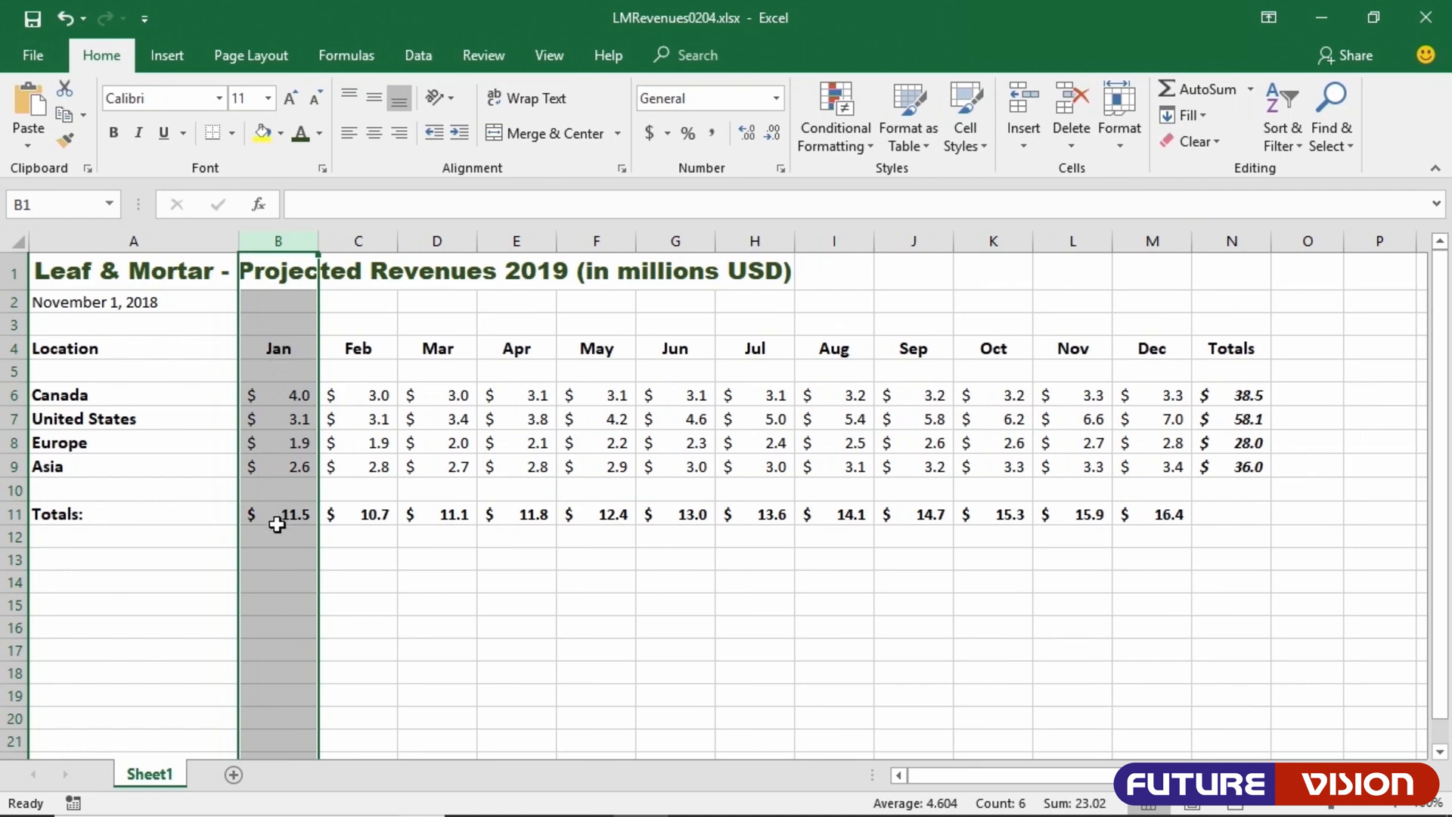
pyautogui.click(379, 563)
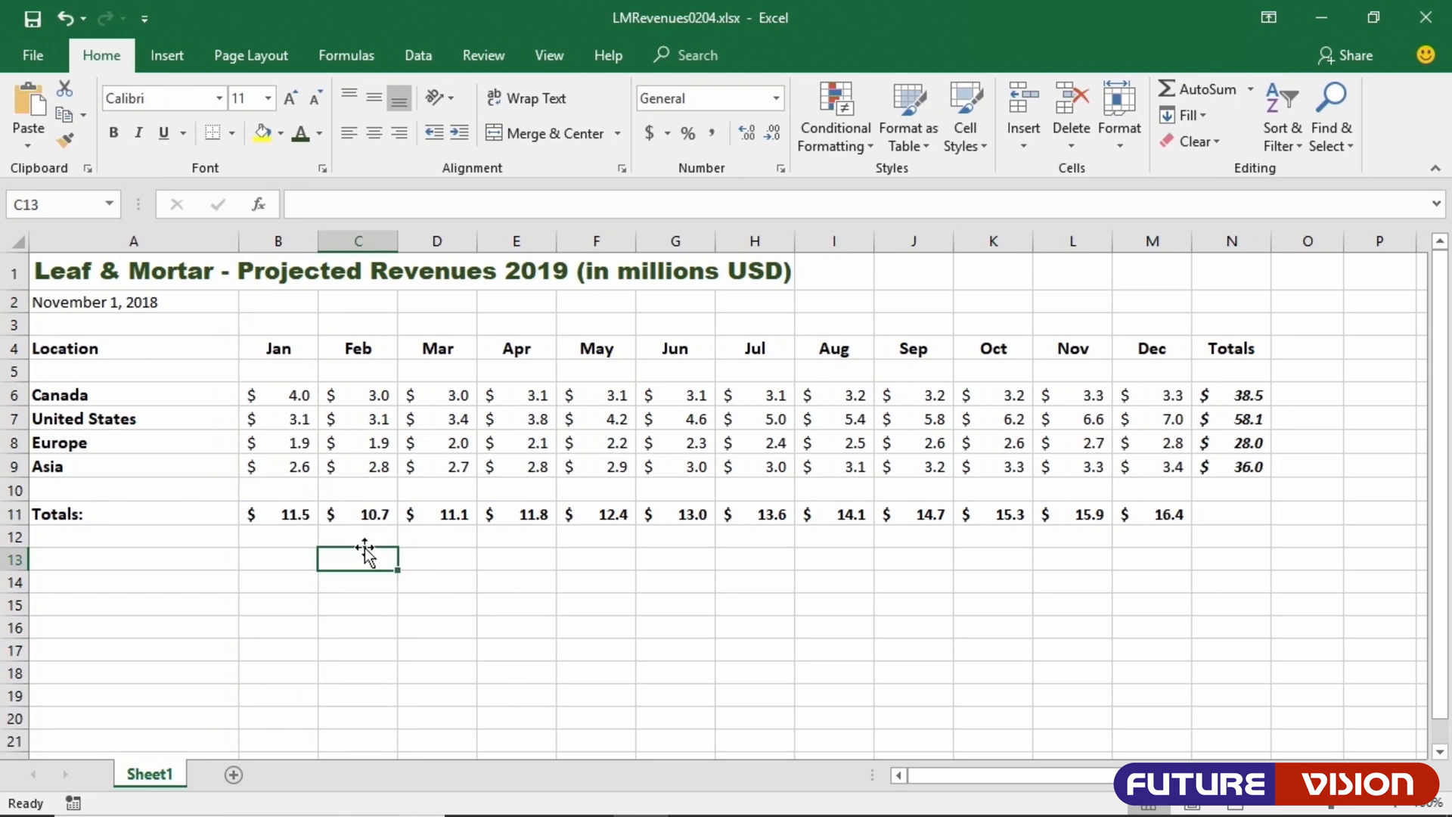
pyautogui.click(15, 490)
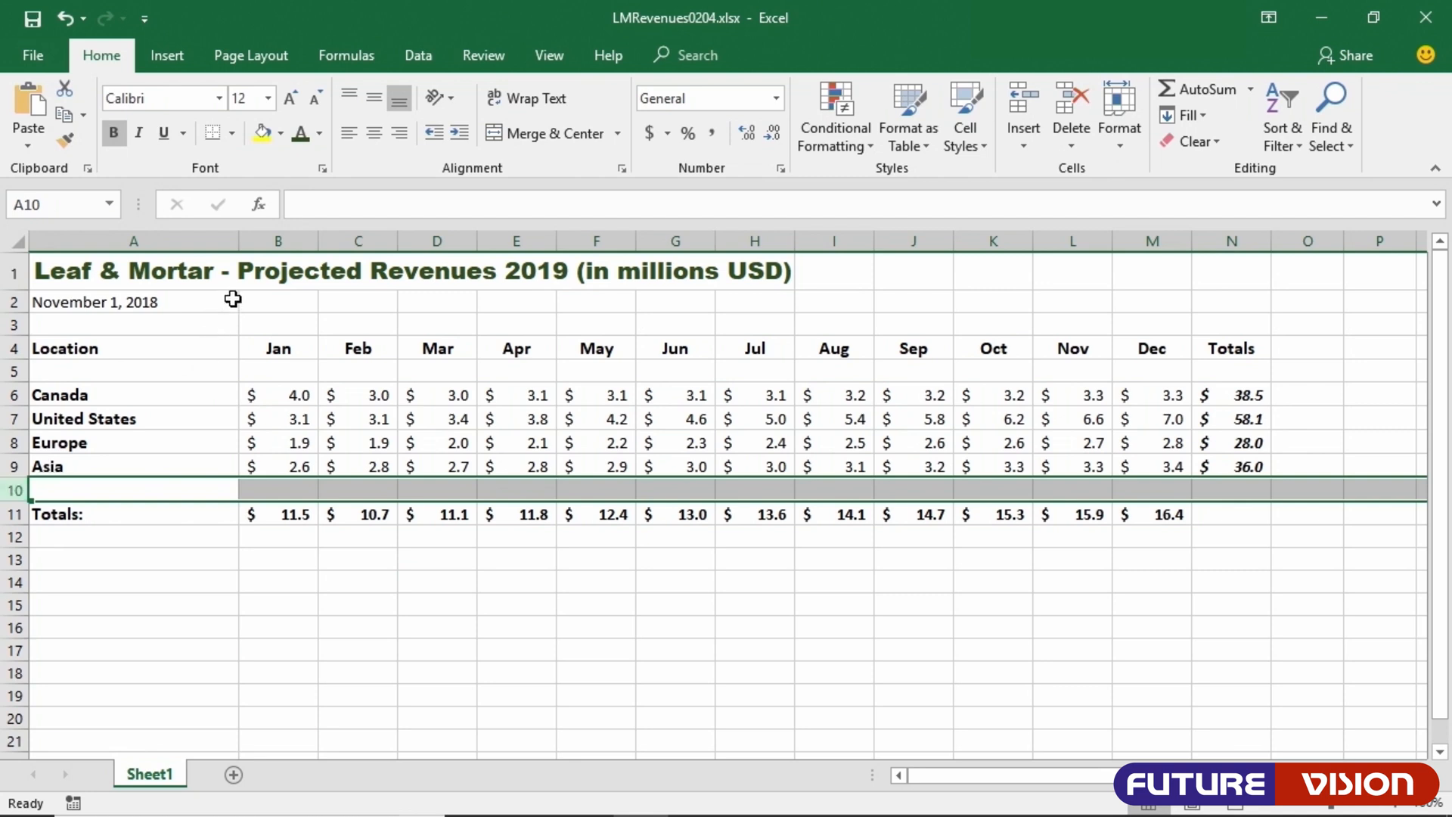
pyautogui.click(279, 240)
pyautogui.rightClick(279, 240)
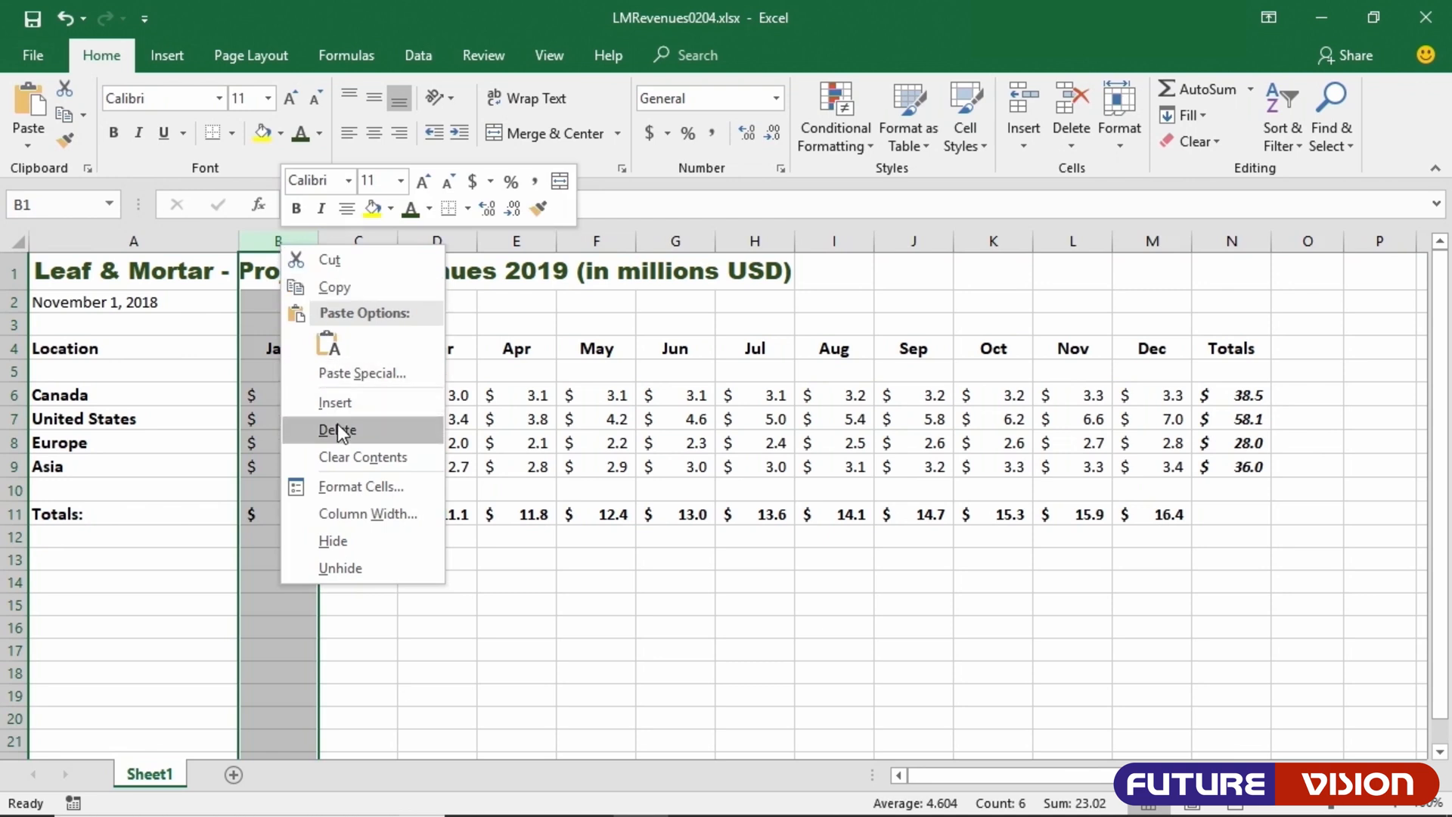
pyautogui.click(15, 495)
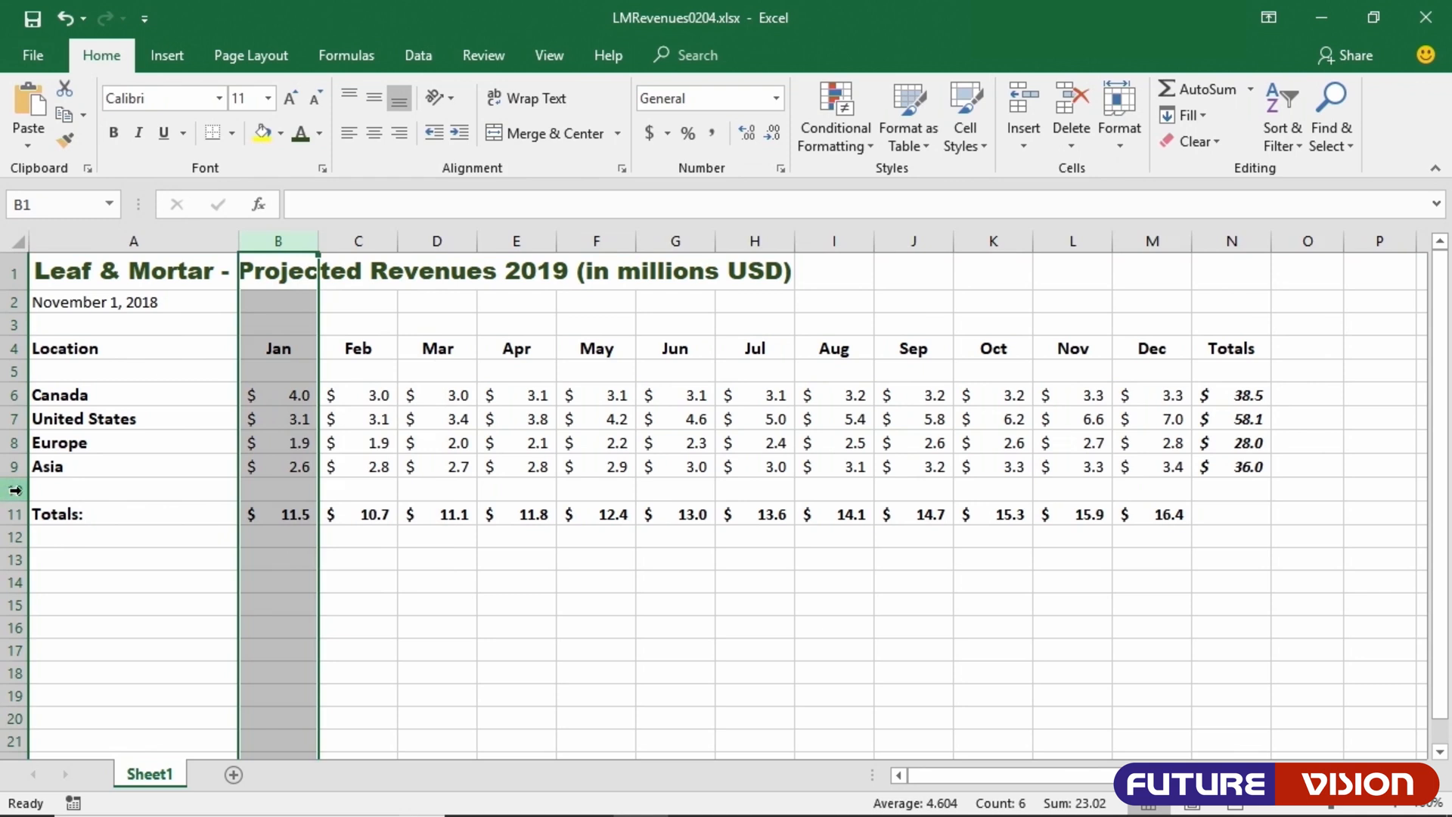
# - Delete the three blank rows above the Totals row, above the Canada row and above the Location header row
pyautogui.rightClick(15, 490)
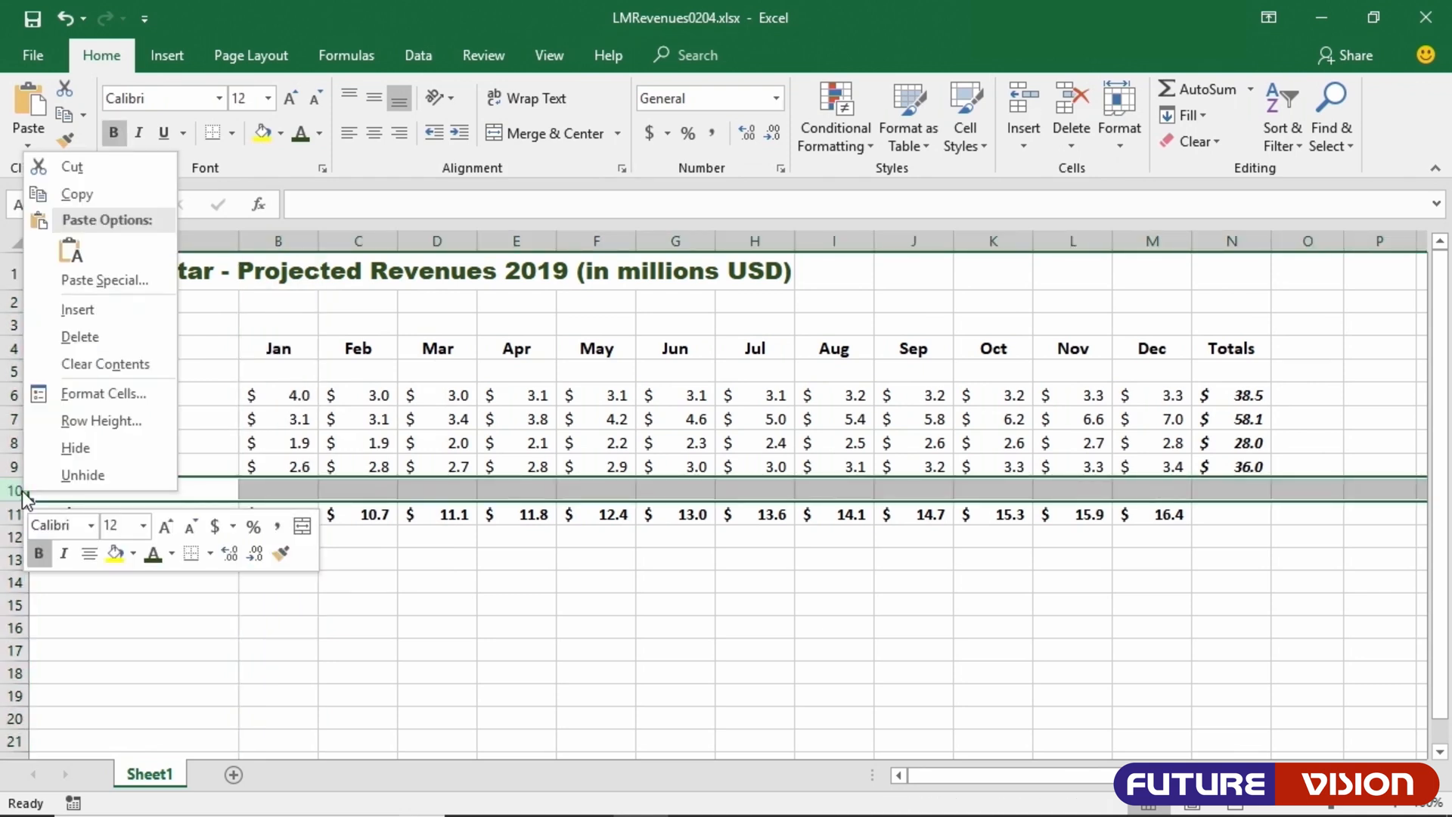
pyautogui.click(88, 339)
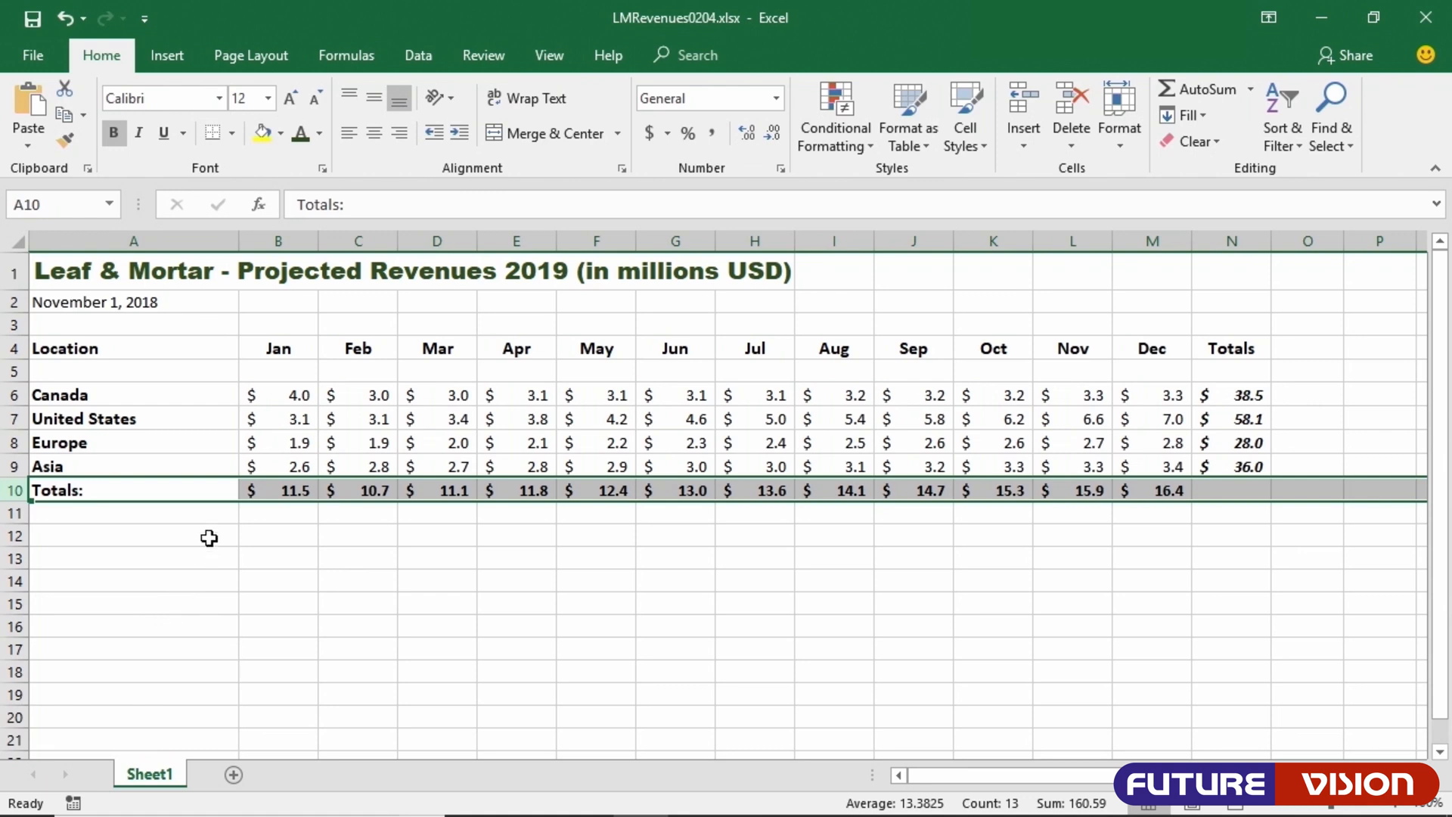
pyautogui.rightClick(12, 372)
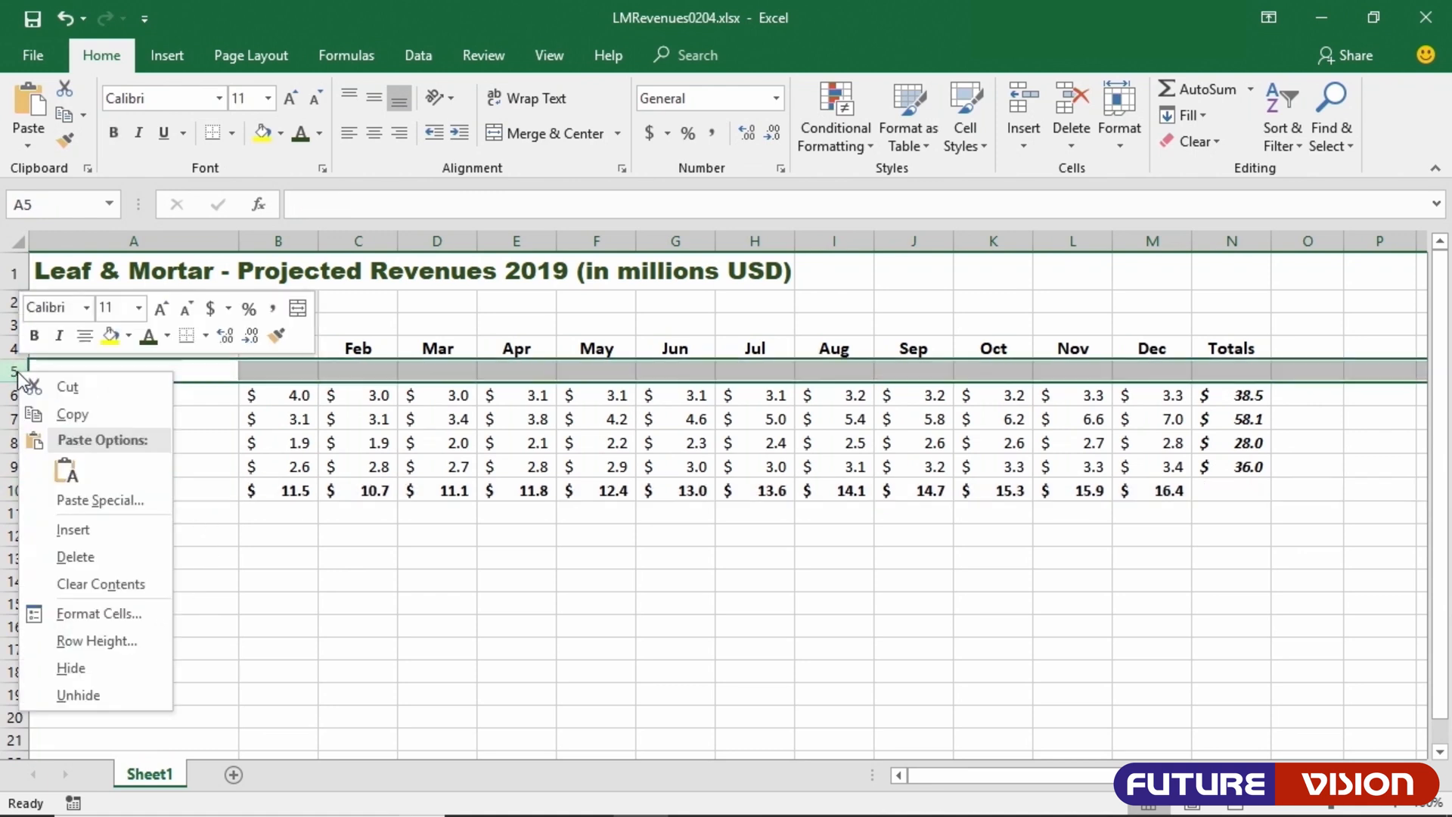
pyautogui.click(65, 557)
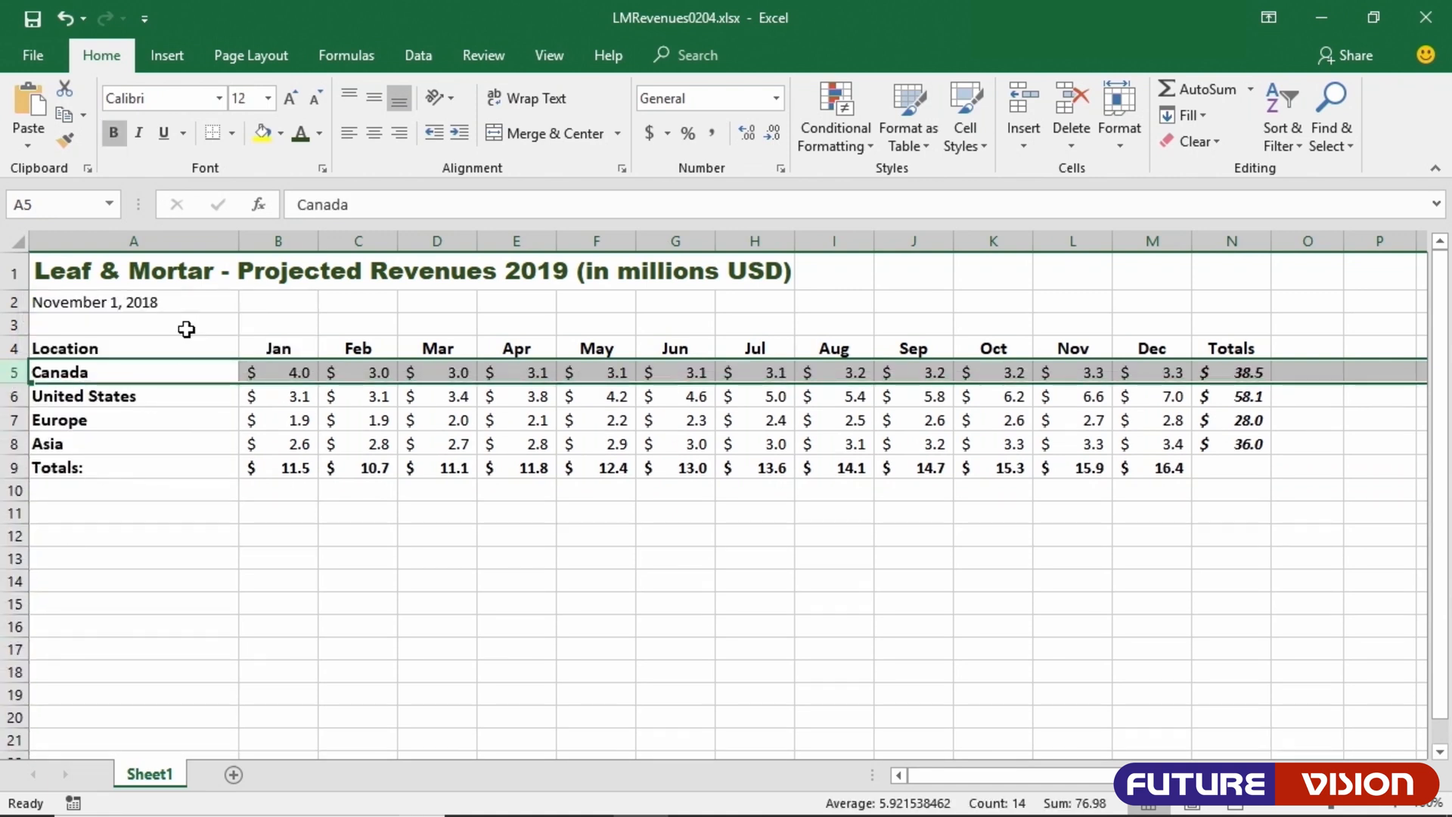
pyautogui.rightClick(14, 325)
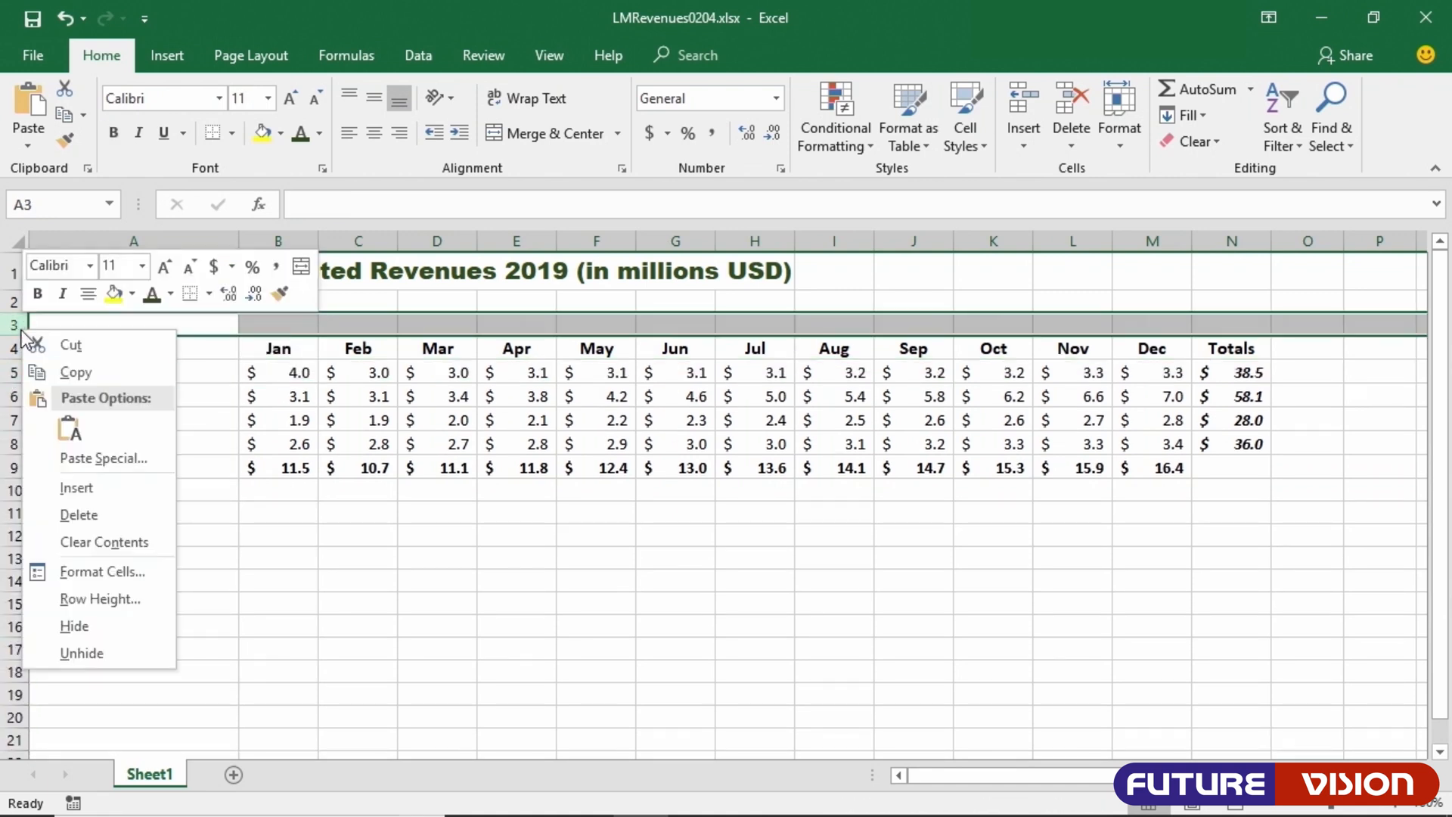
pyautogui.click(69, 513)
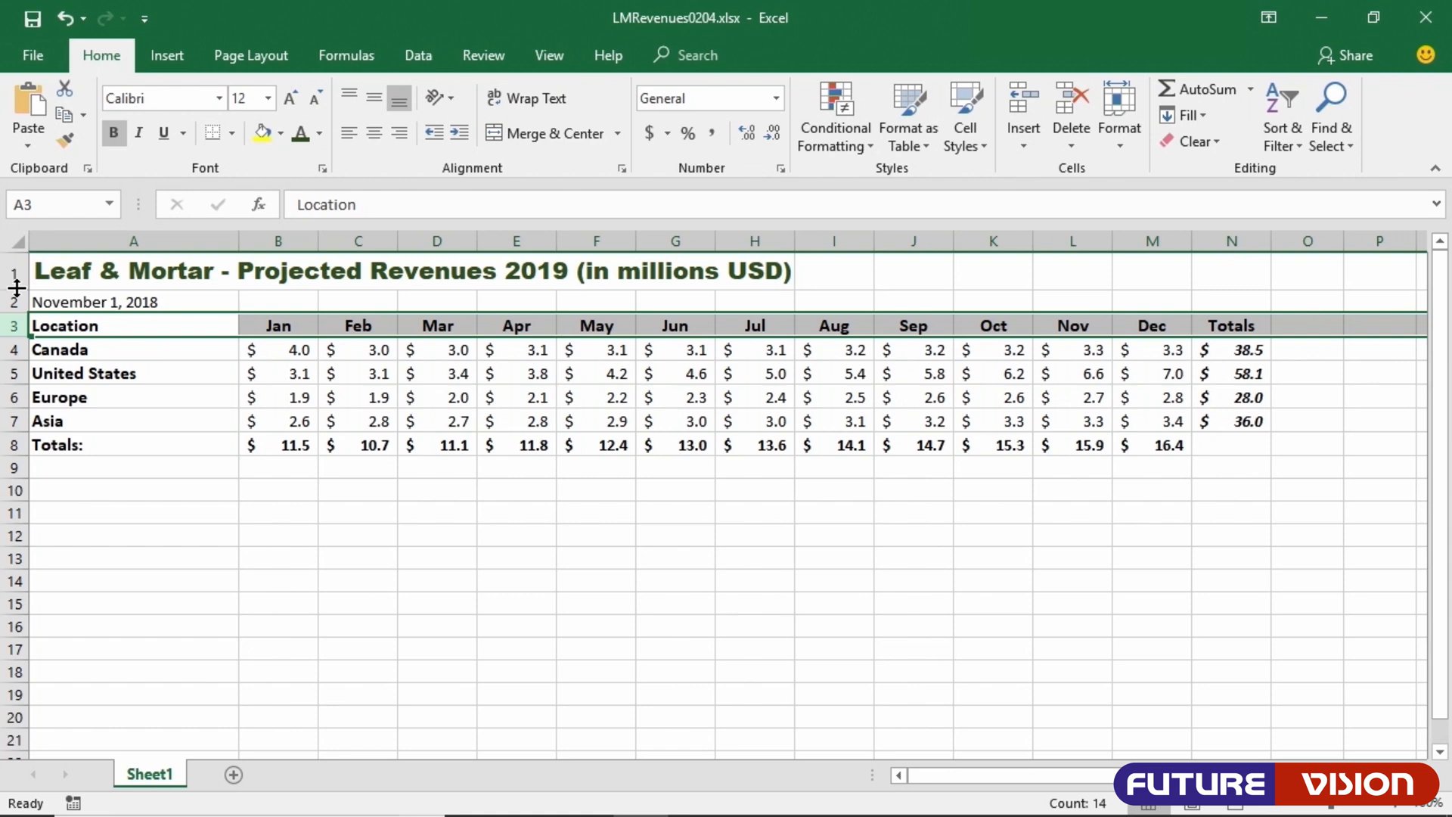
# - Increase the height of title row 1 and vertically centre the title in cell A1
pyautogui.moveTo(16, 288); pyautogui.dragTo(15, 305)
pyautogui.moveTo(15, 305); pyautogui.dragTo(18, 313)
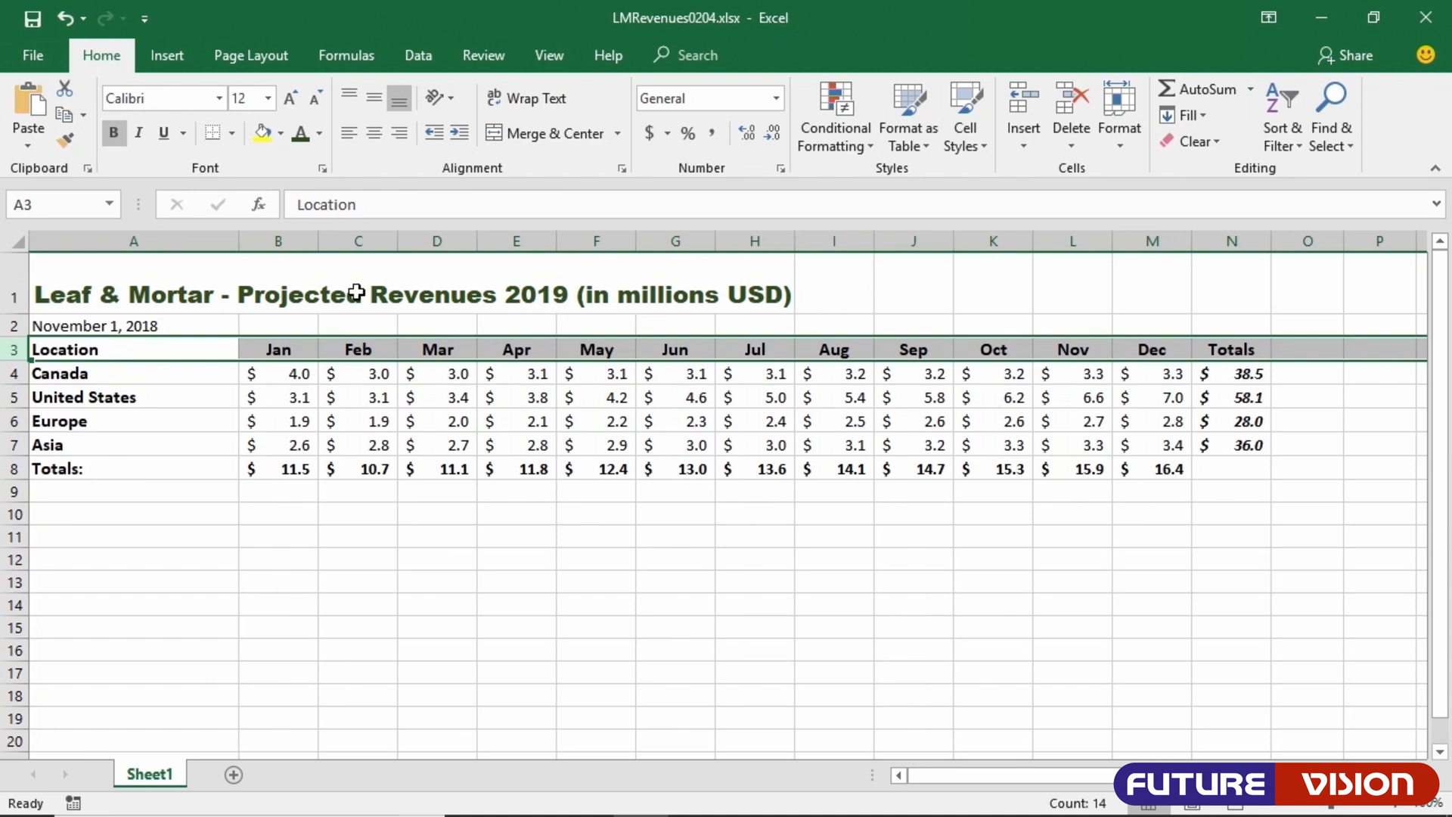
pyautogui.click(70, 295)
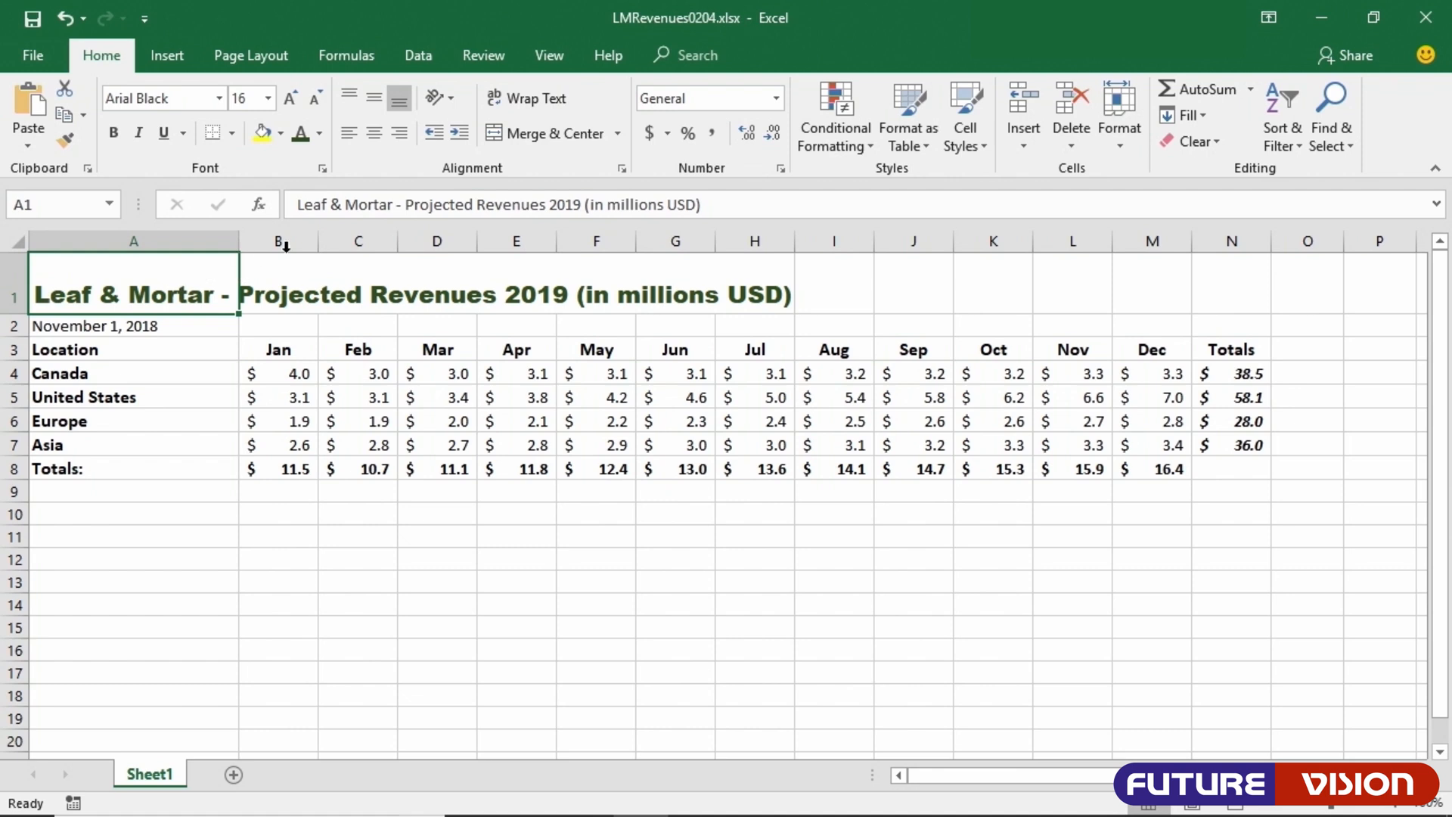
pyautogui.click(374, 99)
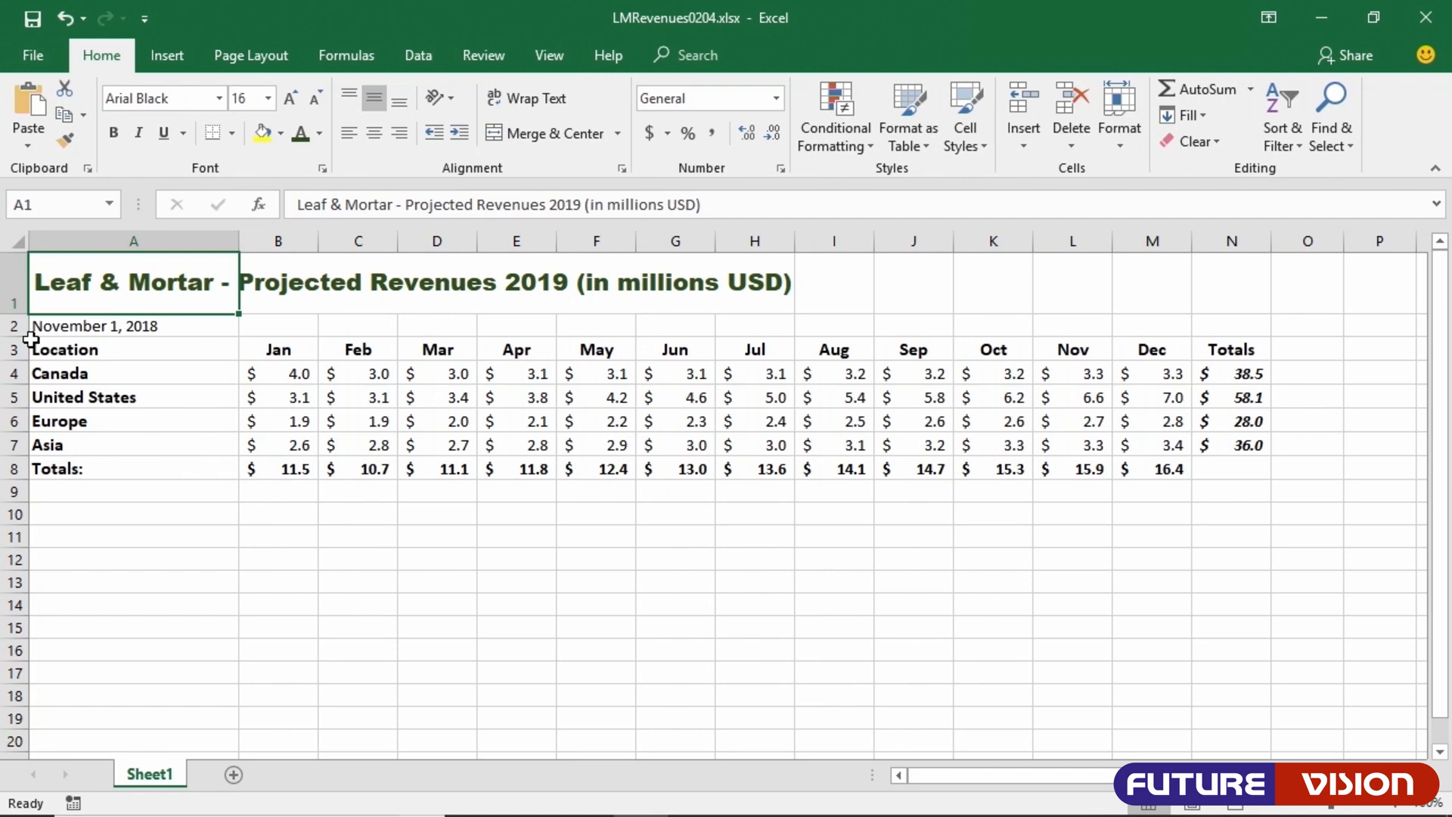
pyautogui.click(182, 552)
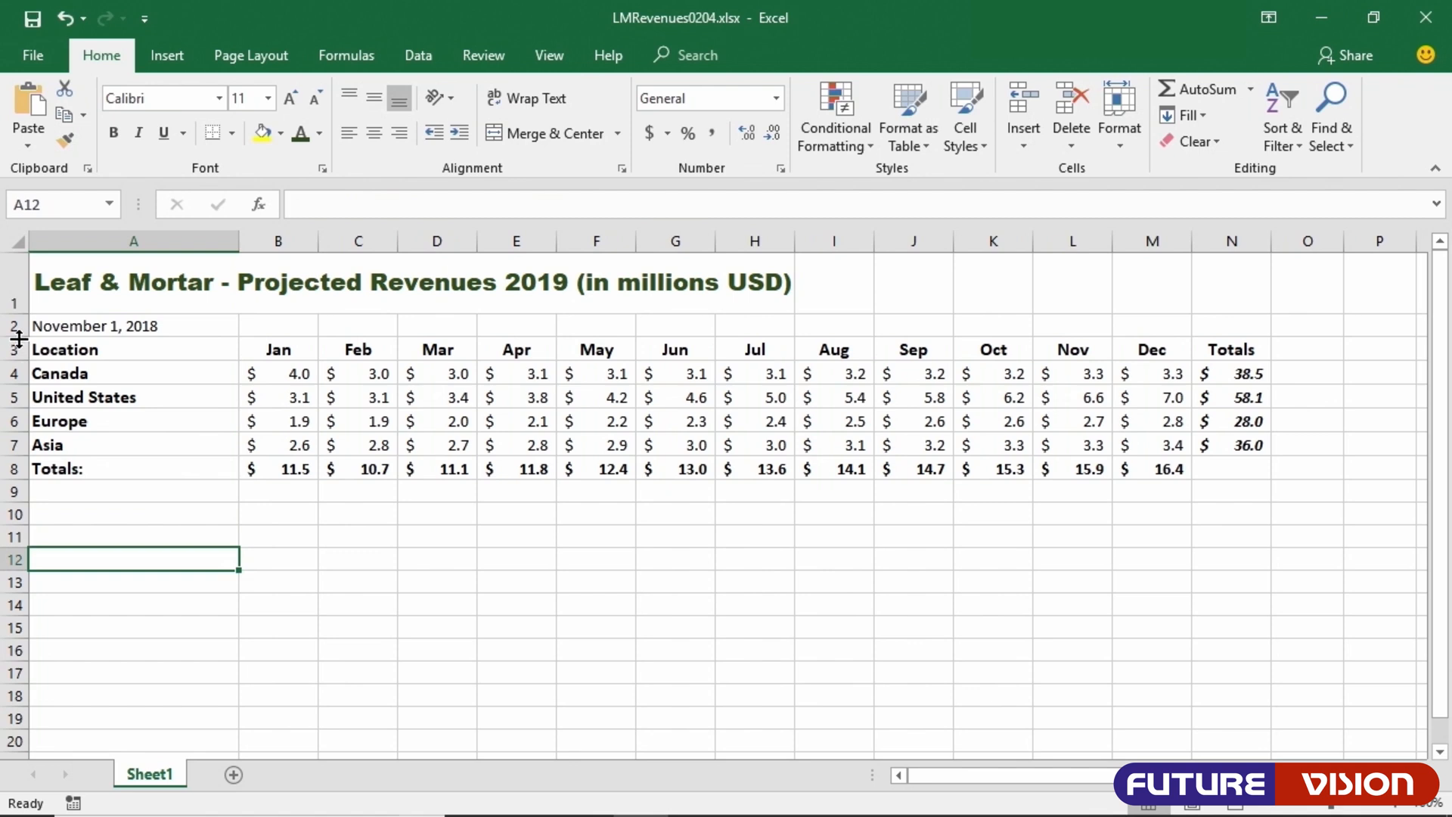
# - Increase the height of row 2 and align the date in cell A2 to the top of the cell
pyautogui.moveTo(18, 338); pyautogui.dragTo(19, 358)
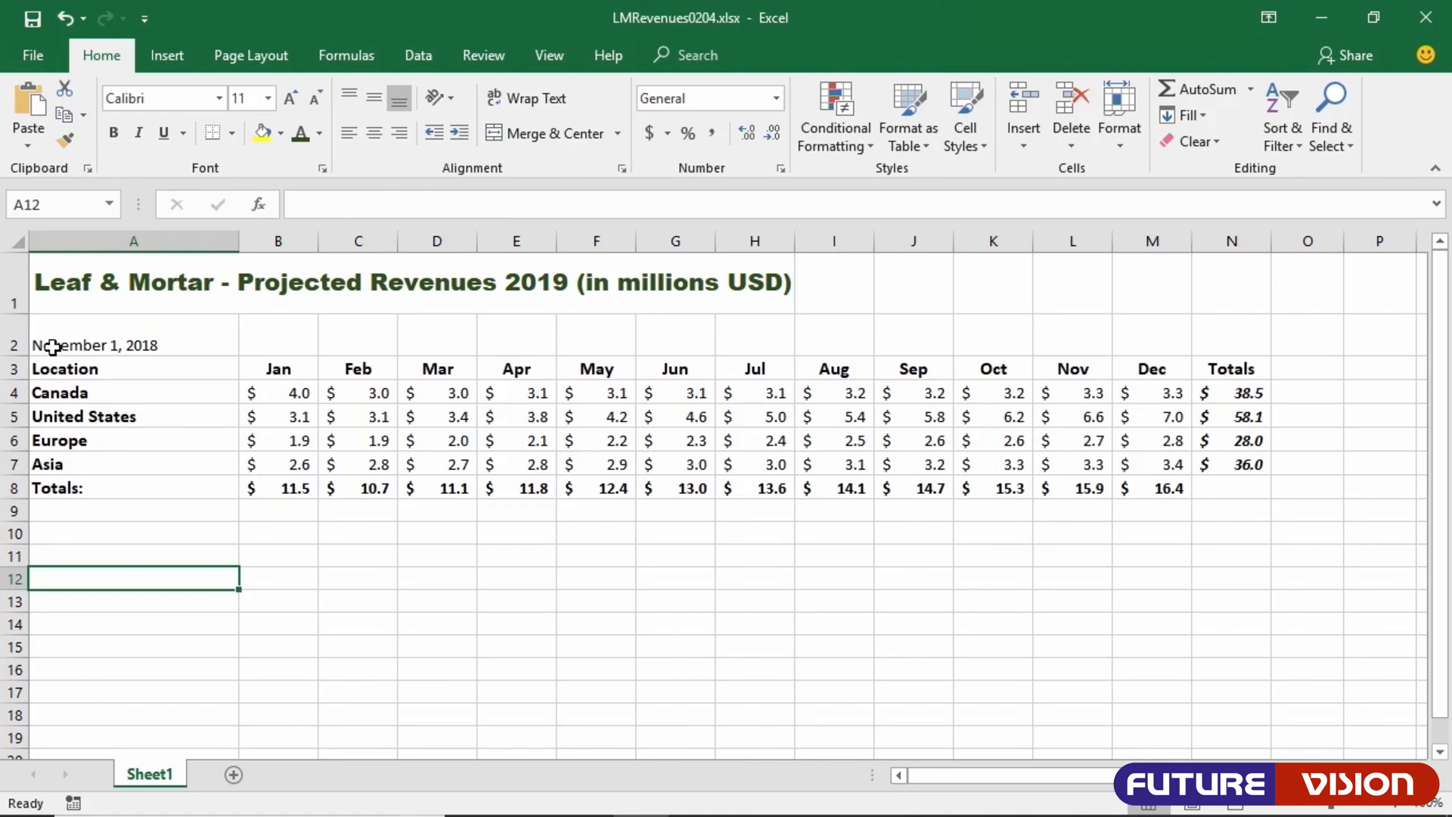
pyautogui.click(105, 341)
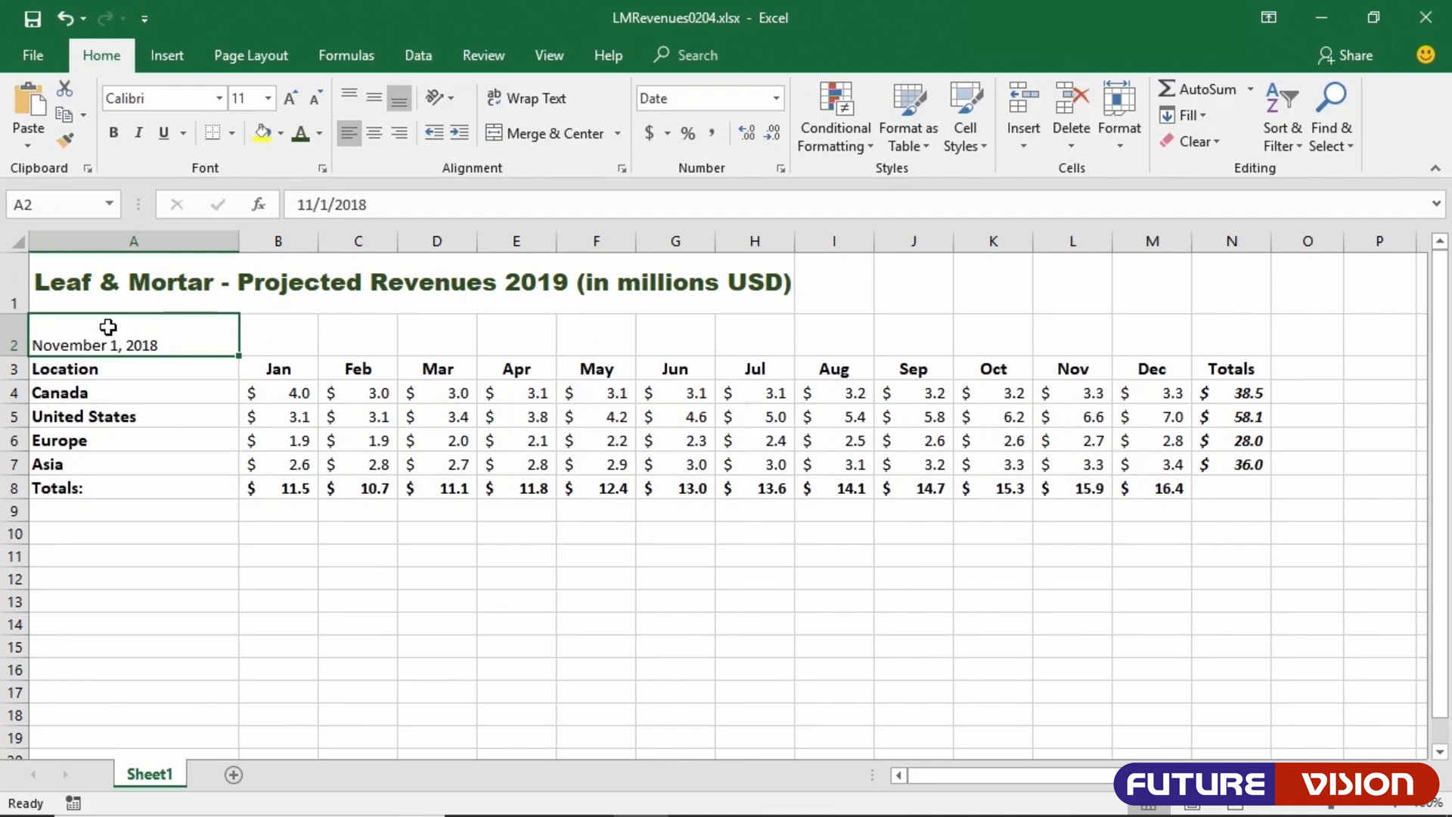
pyautogui.click(374, 92)
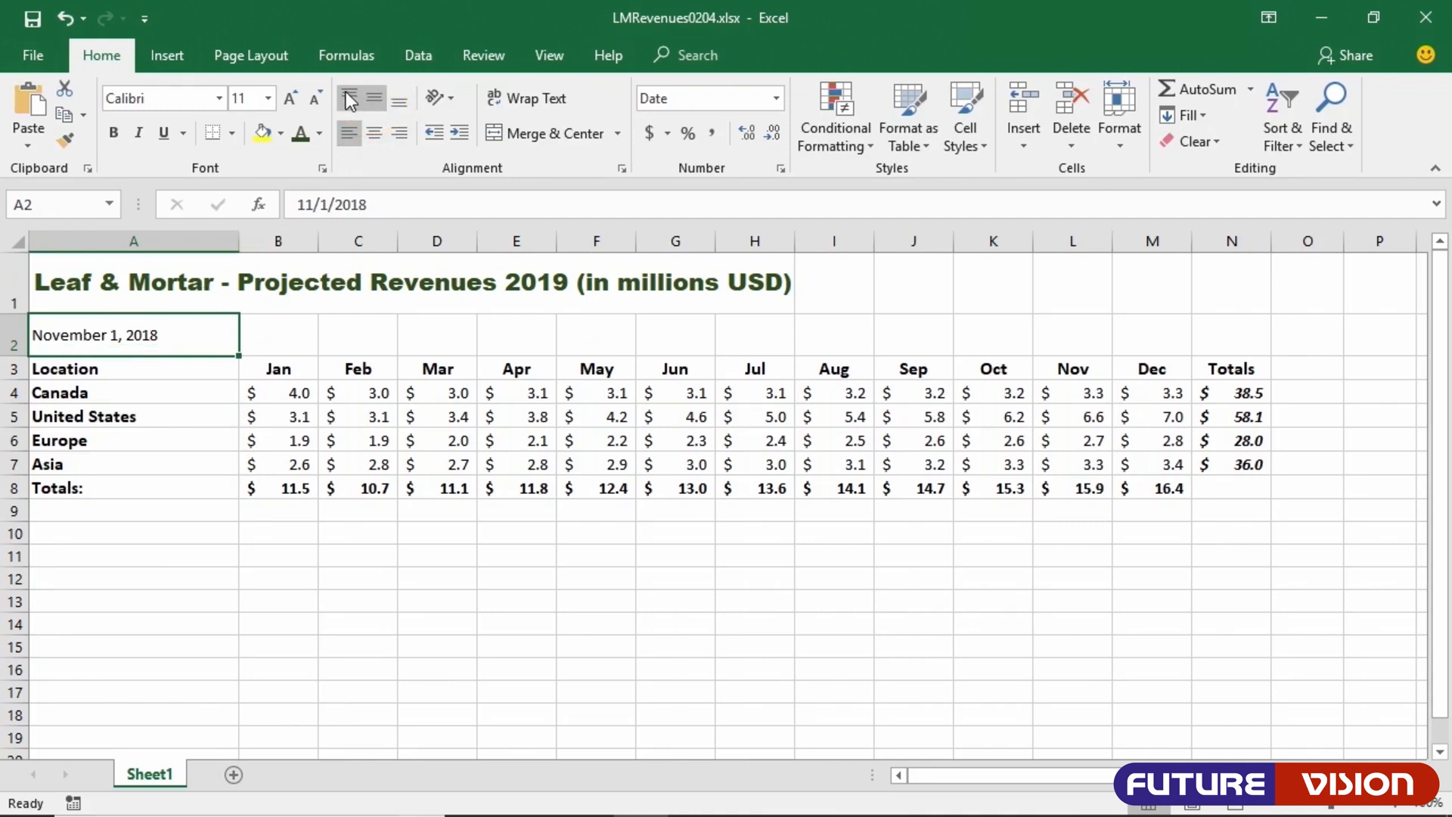
pyautogui.click(348, 97)
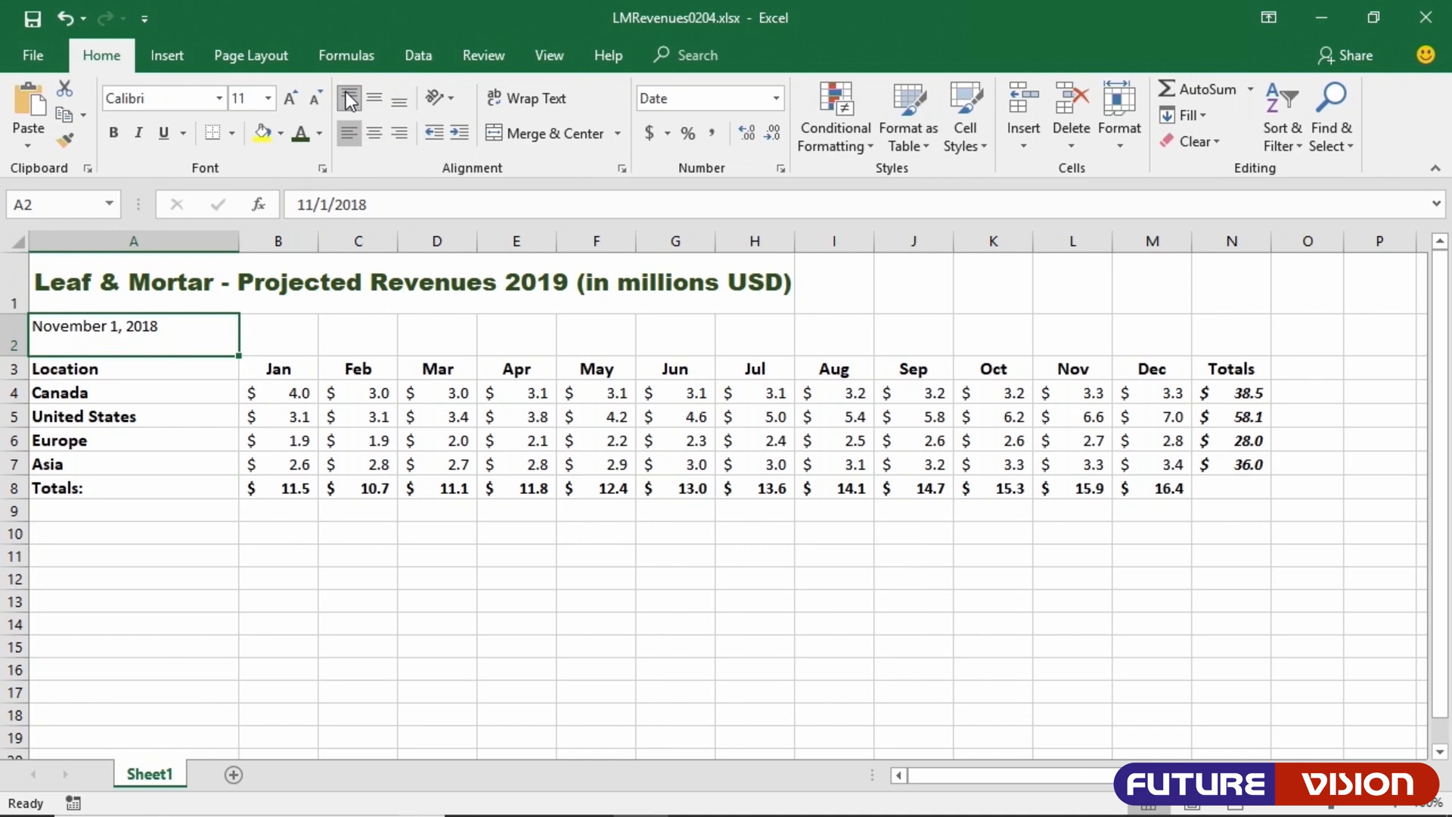
pyautogui.click(638, 579)
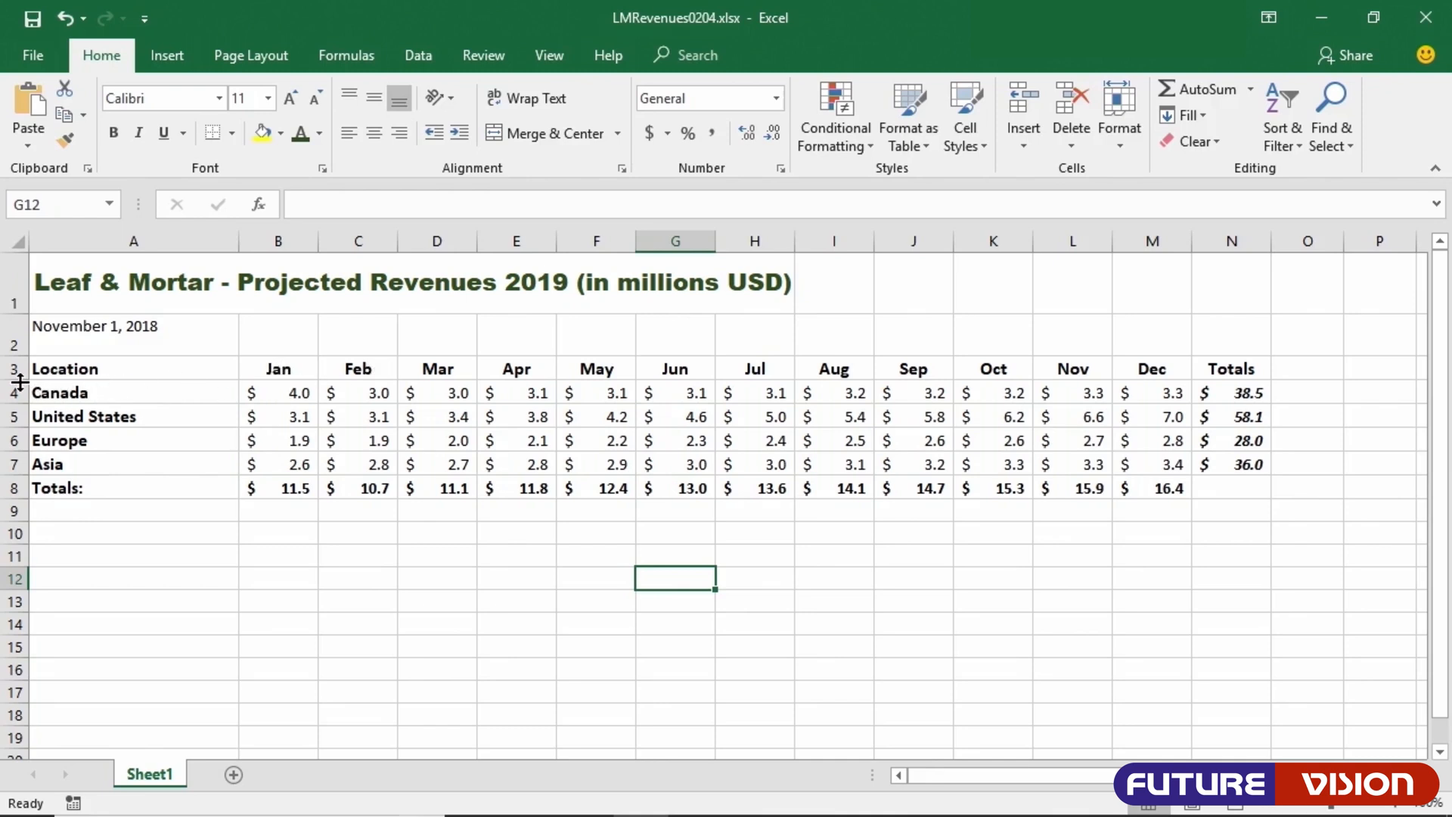
# - Make header row 3 and the Canada row slightly taller, and narrow column A to just beyond the date text
pyautogui.moveTo(19, 380); pyautogui.dragTo(18, 389)
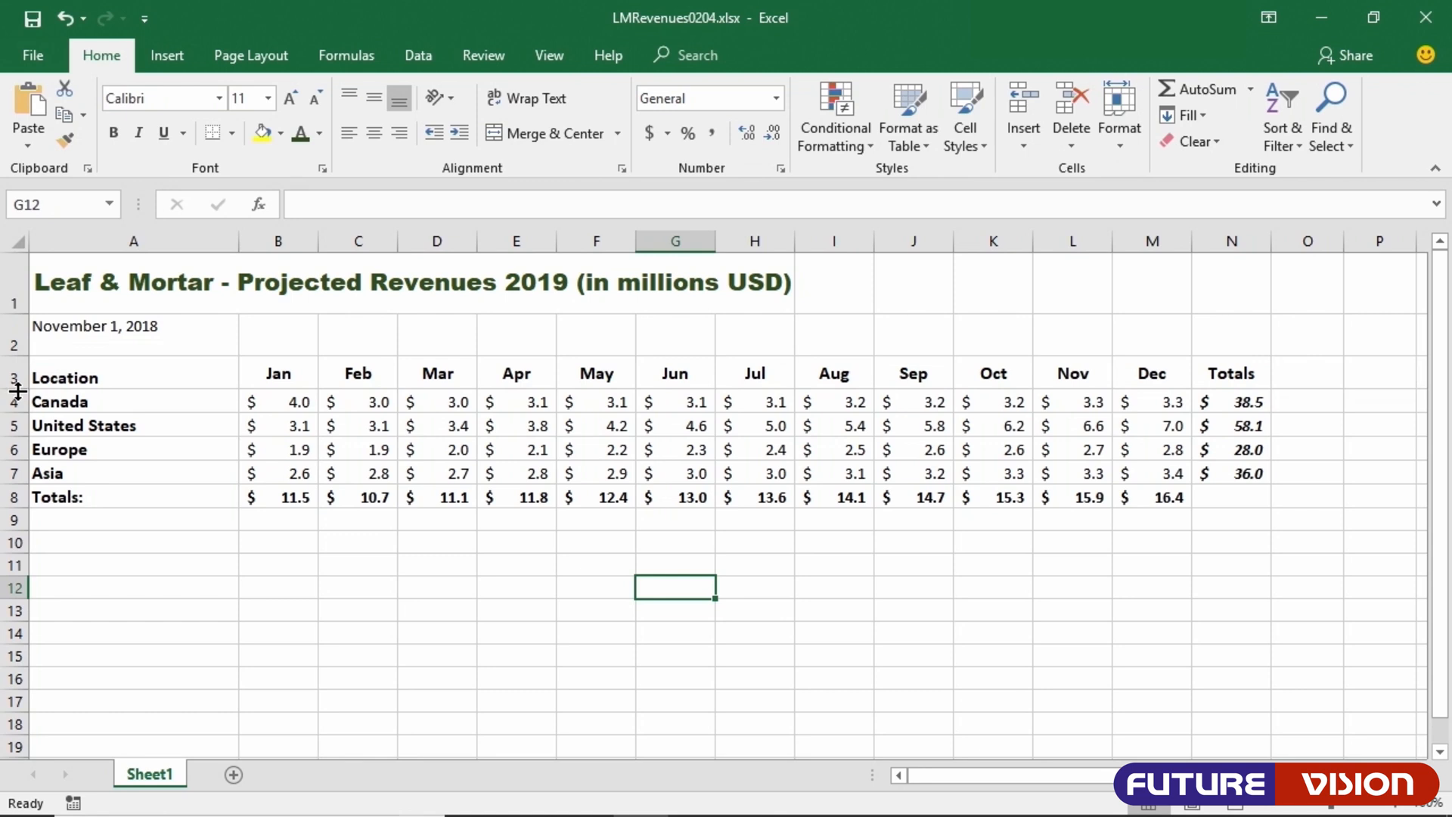
pyautogui.moveTo(16, 412); pyautogui.dragTo(15, 422)
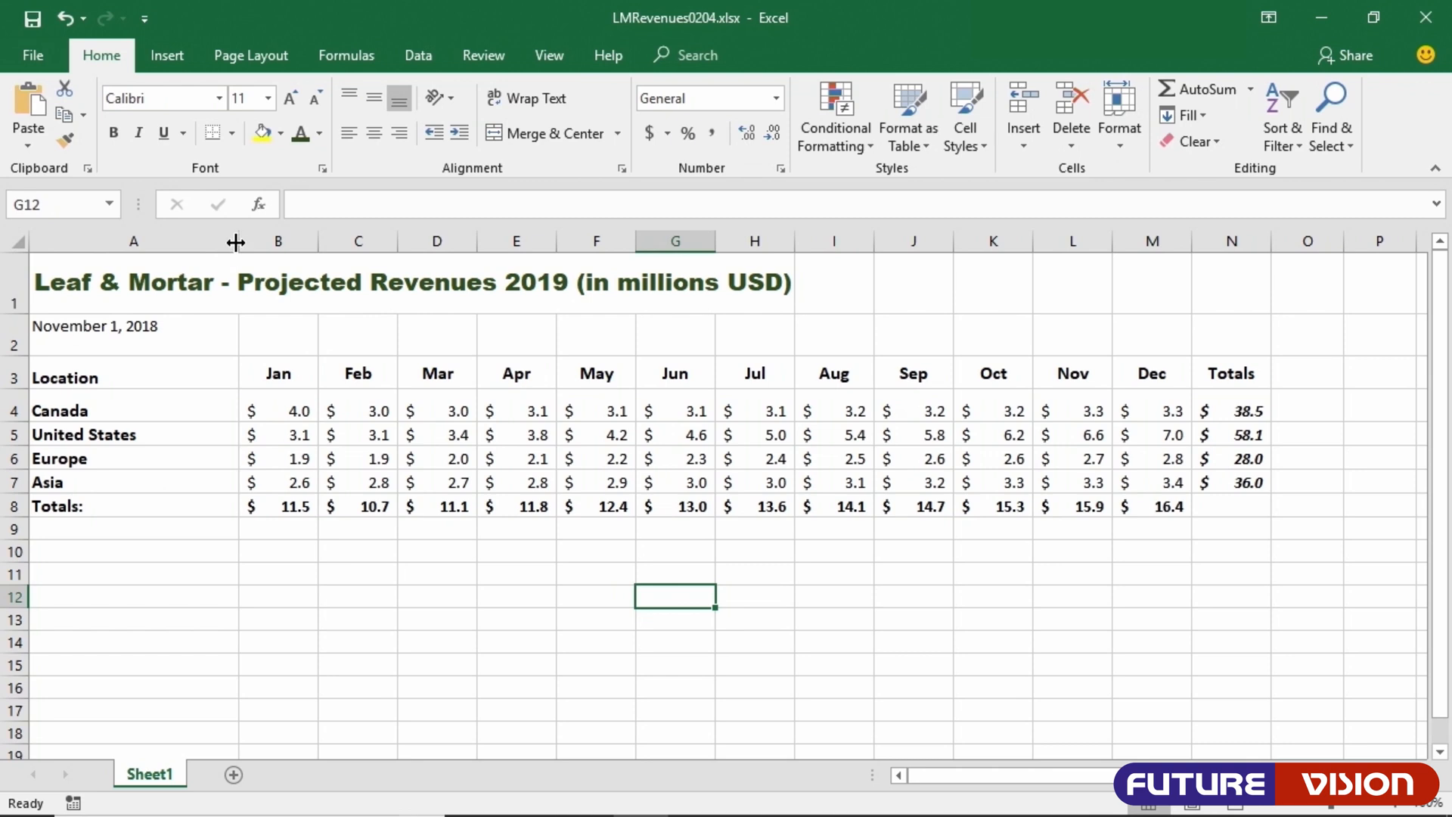
pyautogui.moveTo(236, 242); pyautogui.dragTo(191, 241)
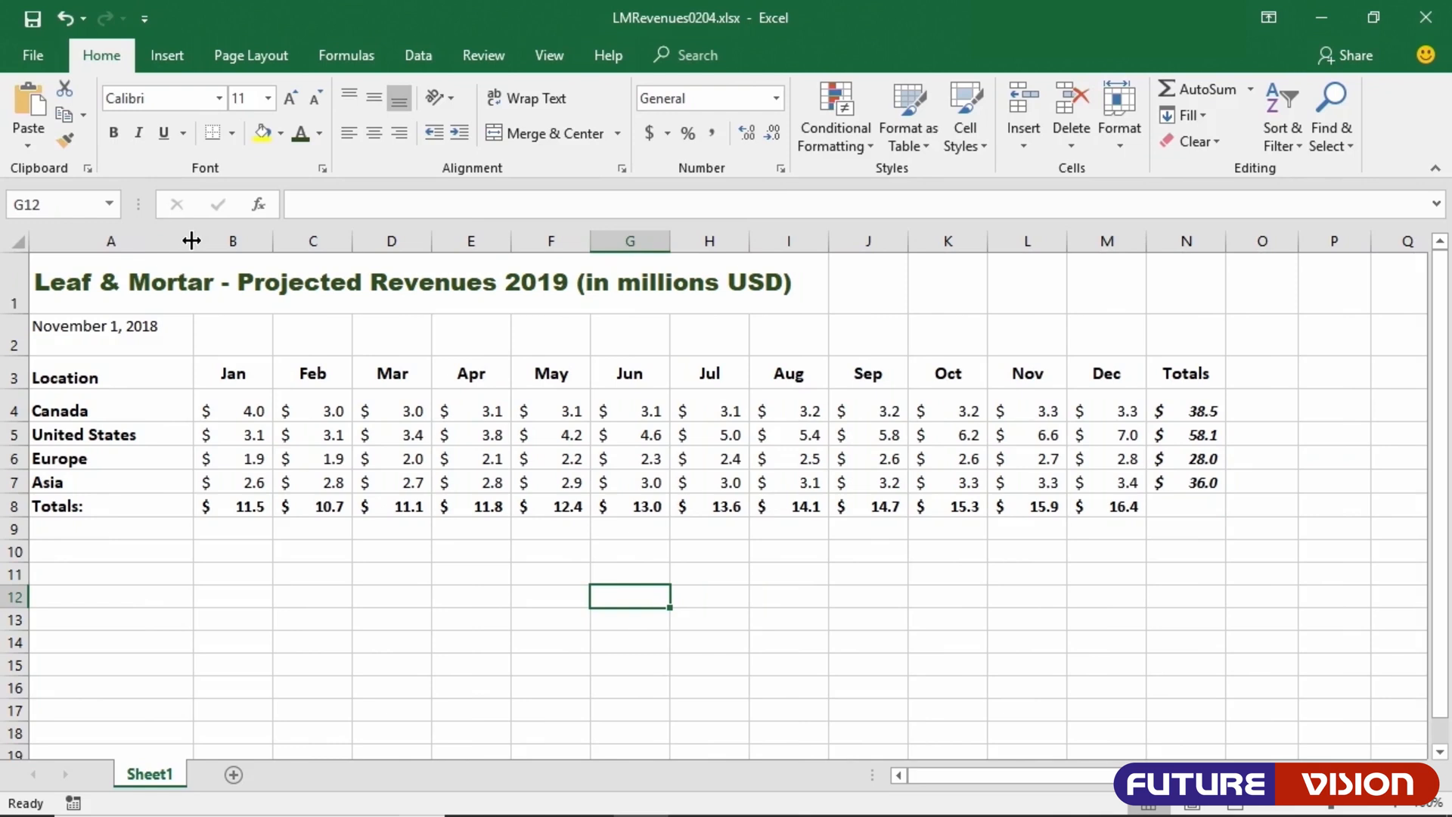
# - Try auto-fitting the widths of columns A and B to their contents, undoing each change
pyautogui.click(263, 235)
pyautogui.doubleClick(194, 240)
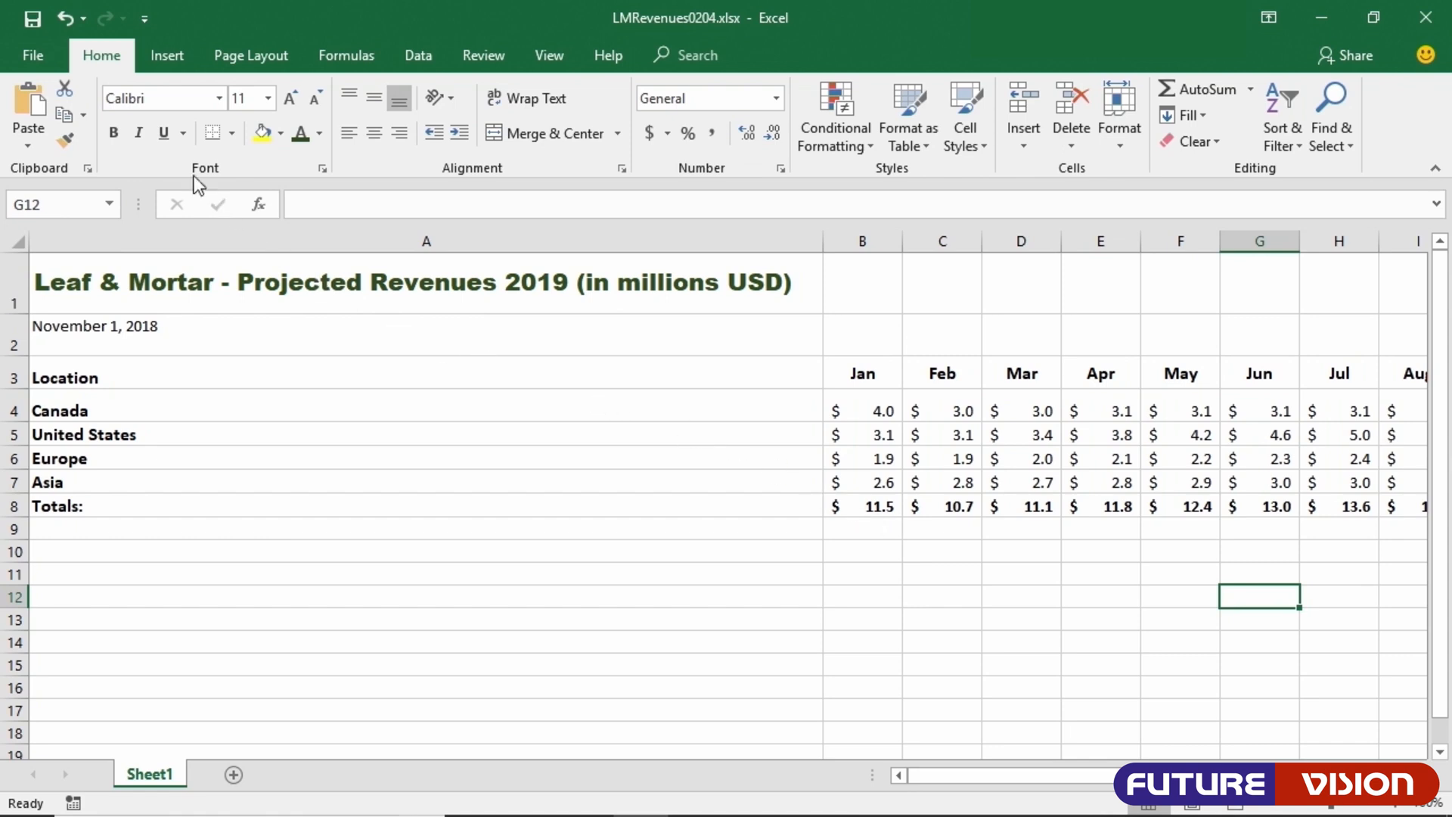
pyautogui.click(65, 19)
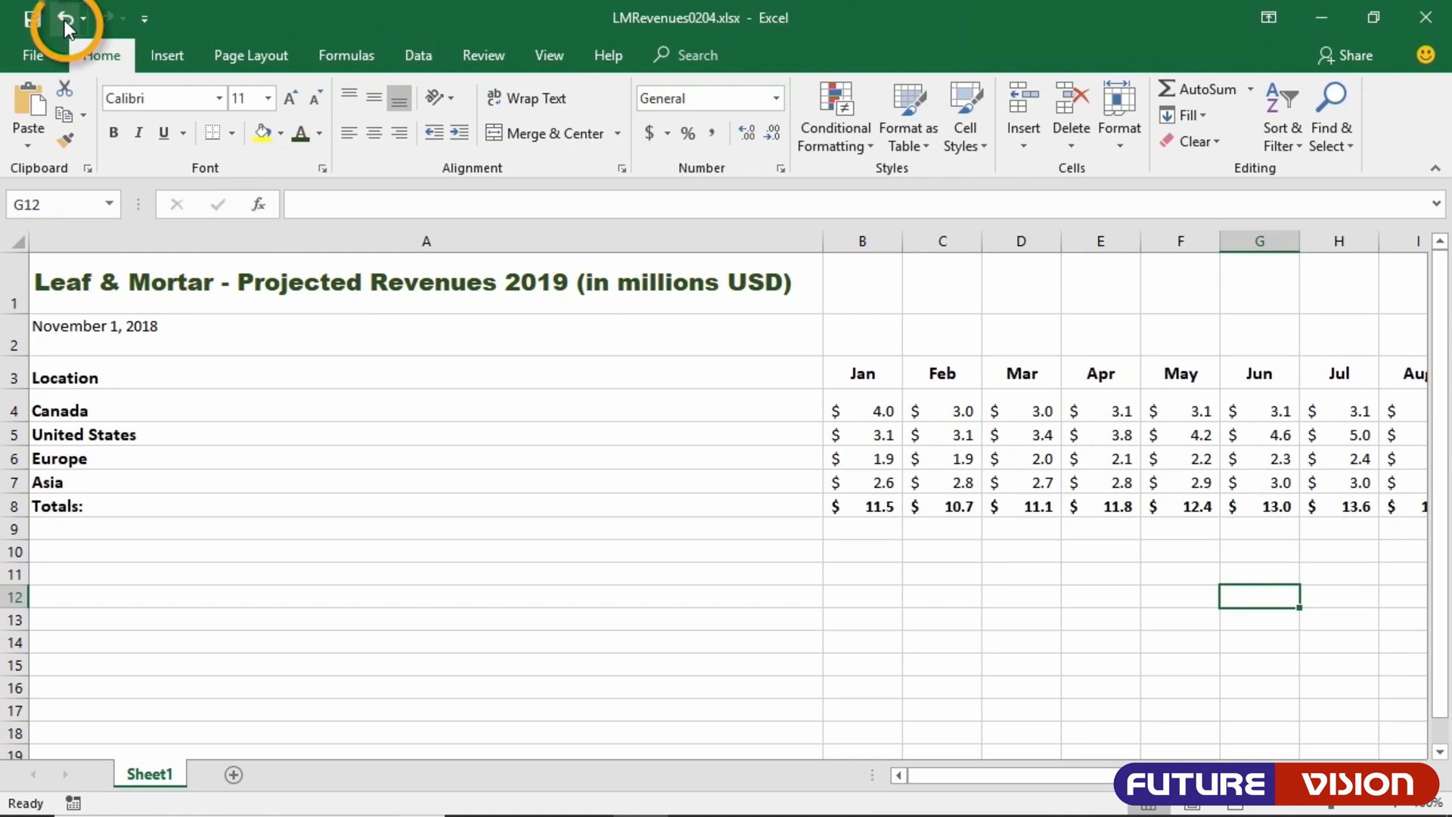
pyautogui.click(65, 19)
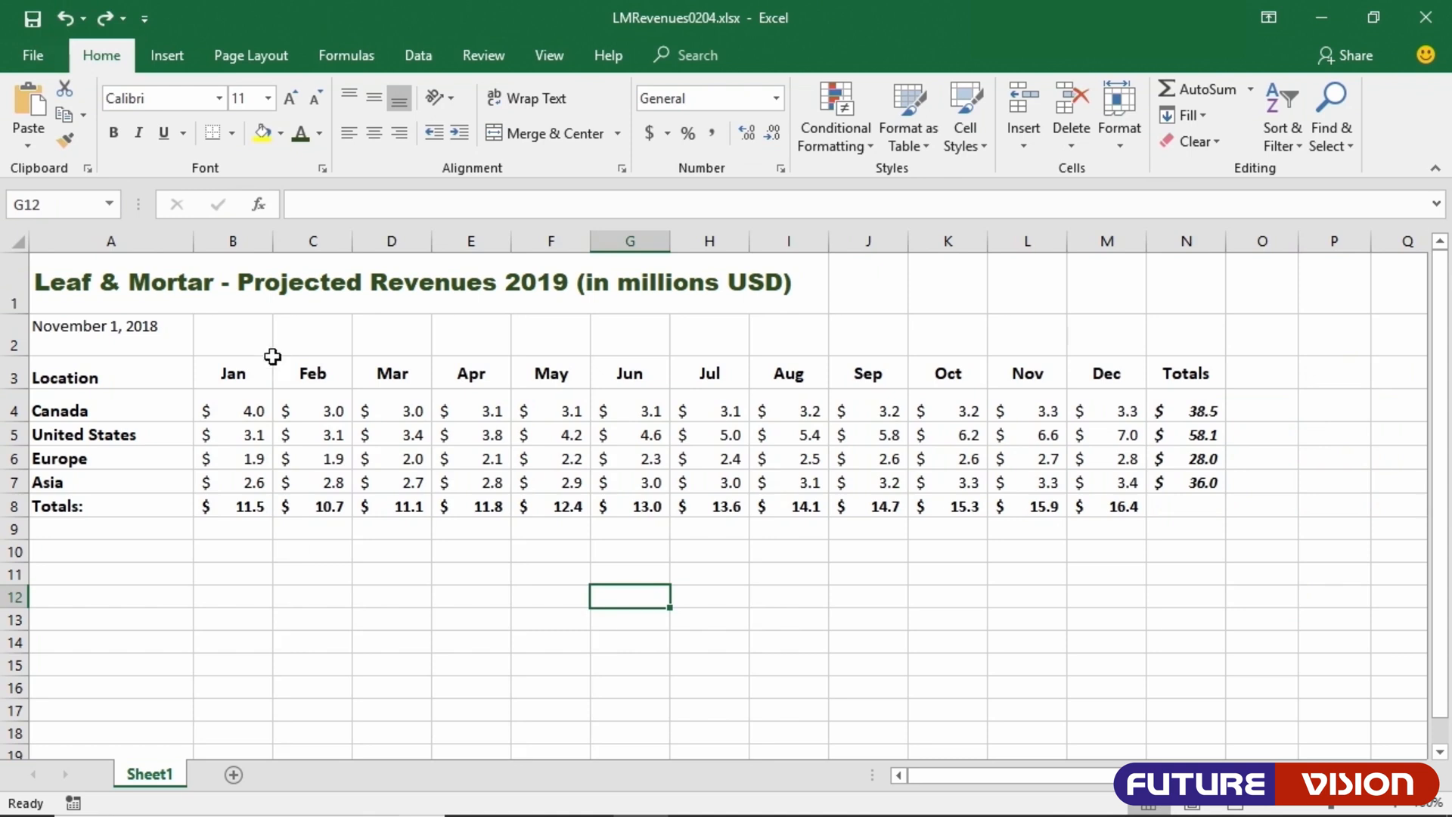
pyautogui.doubleClick(271, 241)
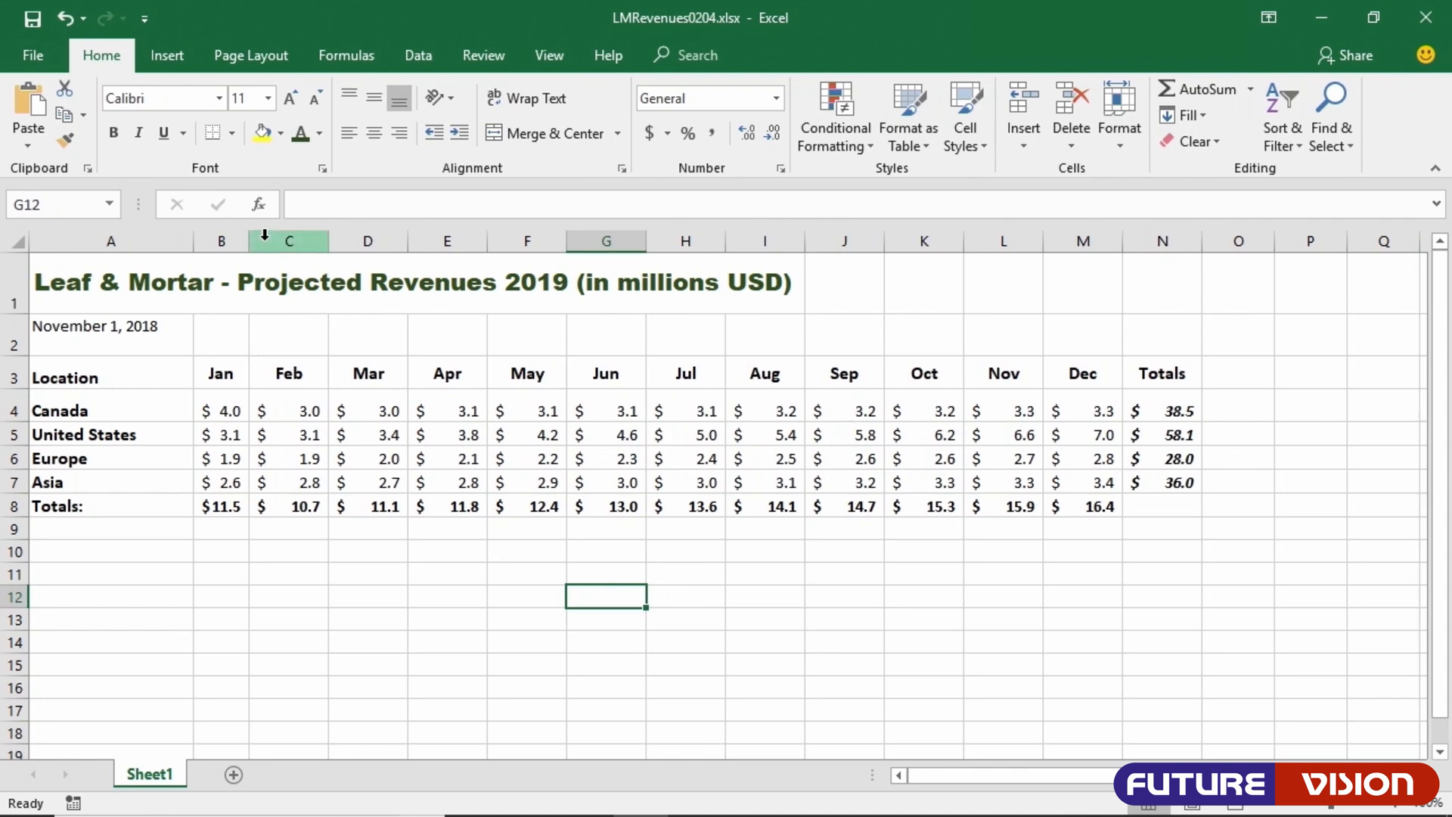
pyautogui.click(65, 19)
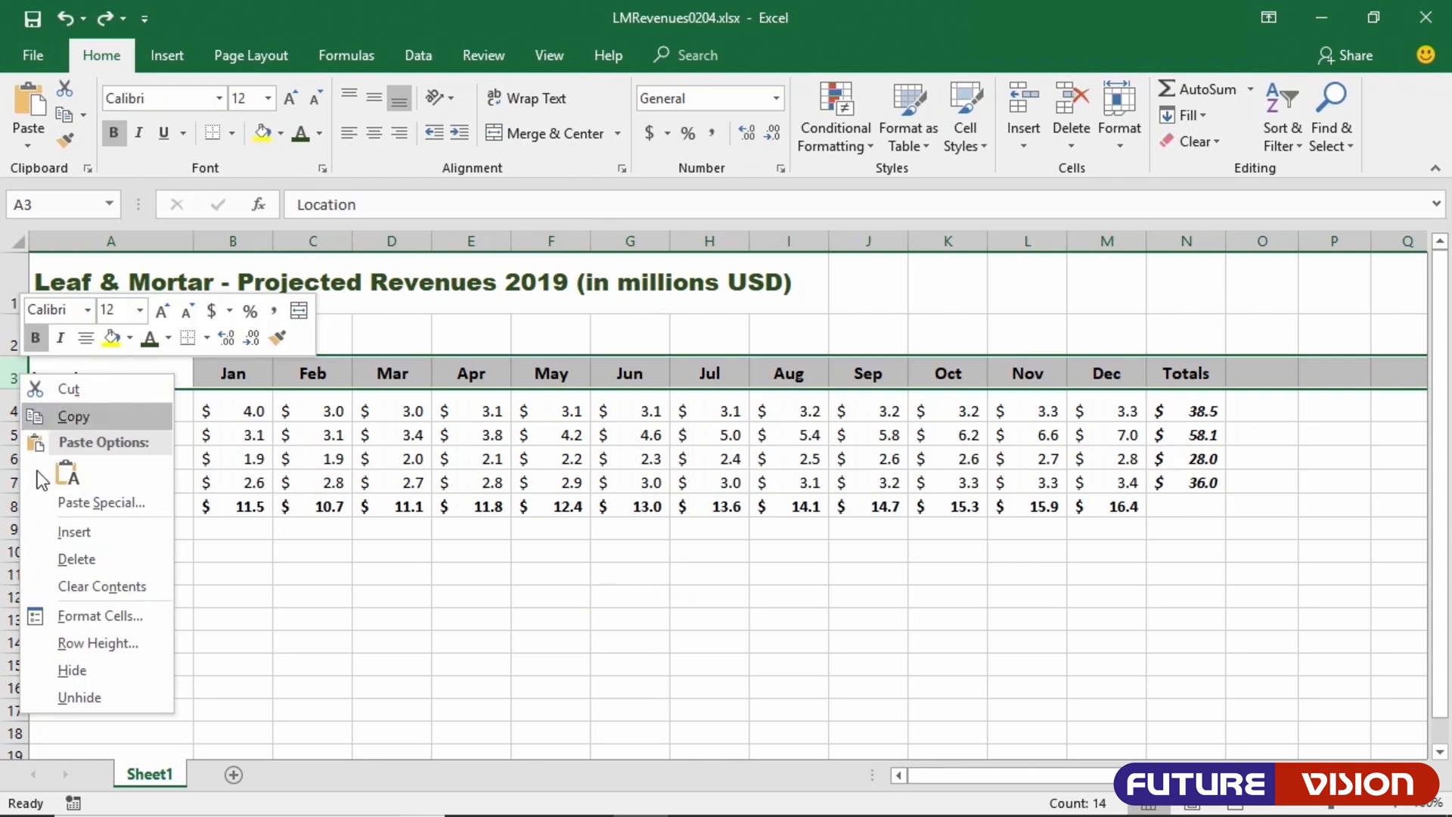
# - Insert a blank row above the Location header row and slightly reduce its height
pyautogui.click(56, 532)
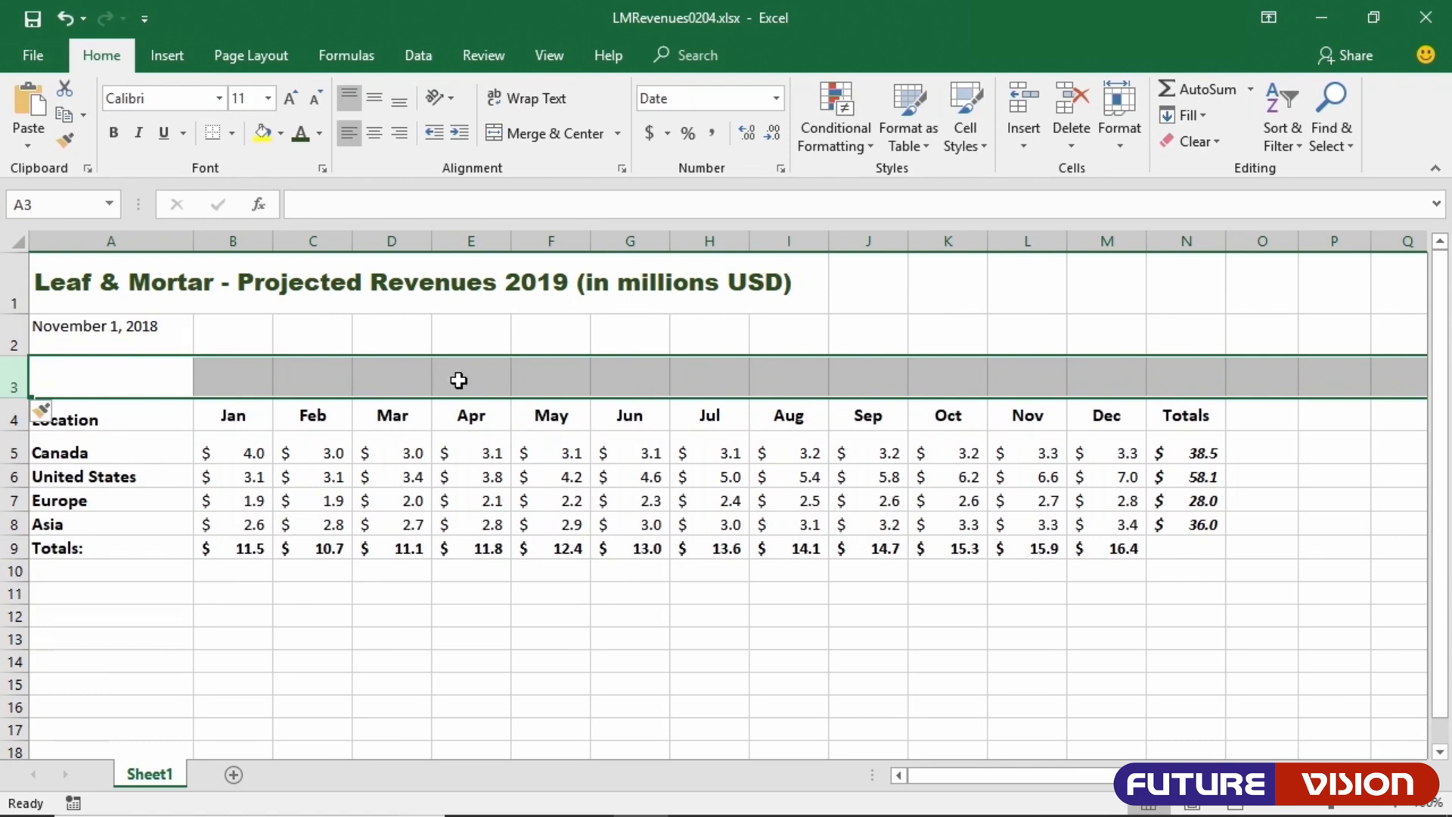
pyautogui.moveTo(13, 392); pyautogui.dragTo(20, 389)
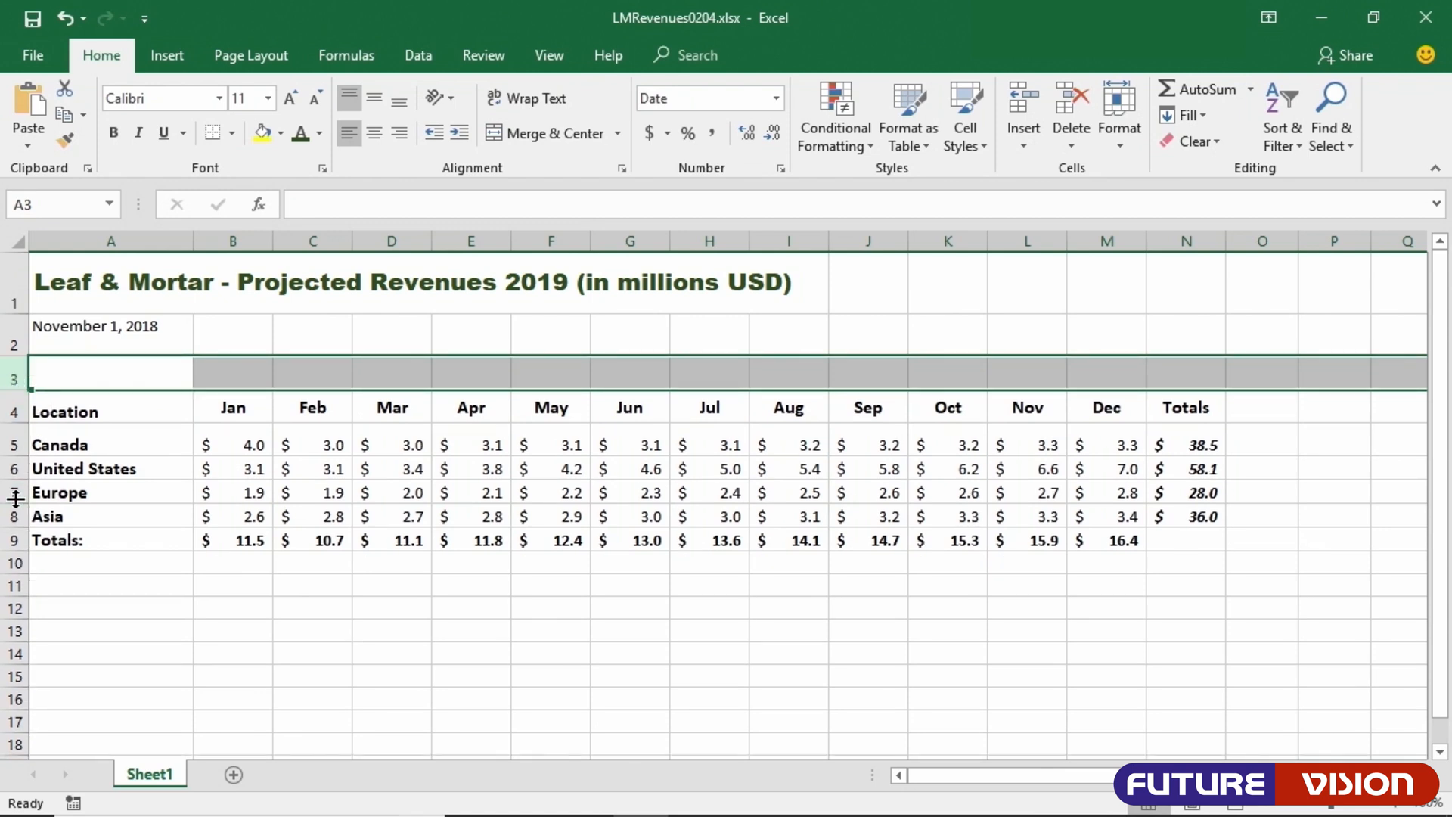
# - Enter the quarter label Q1 in cell C3 above Feb
pyautogui.click(316, 377)
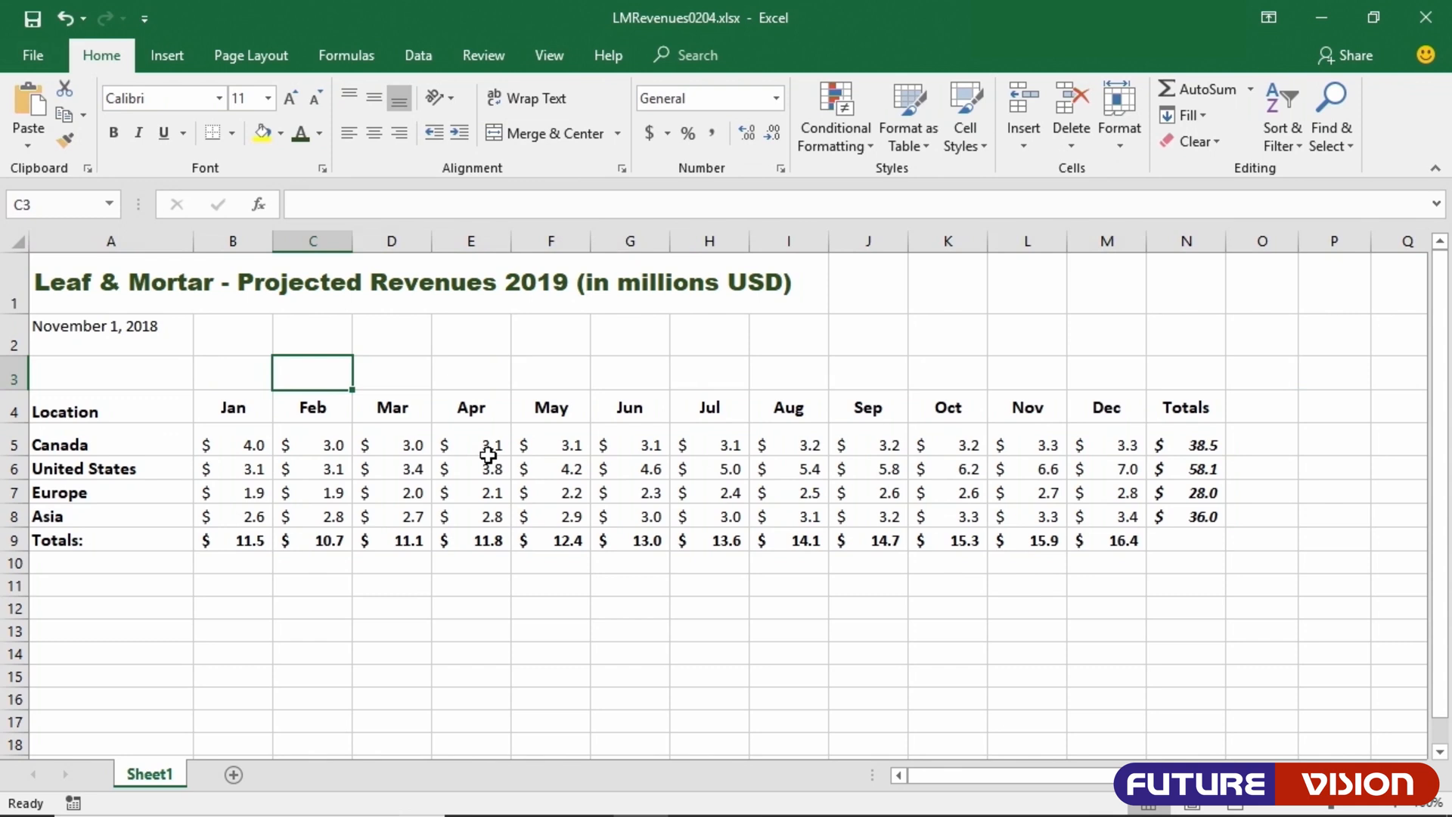
pyautogui.write('Q1')
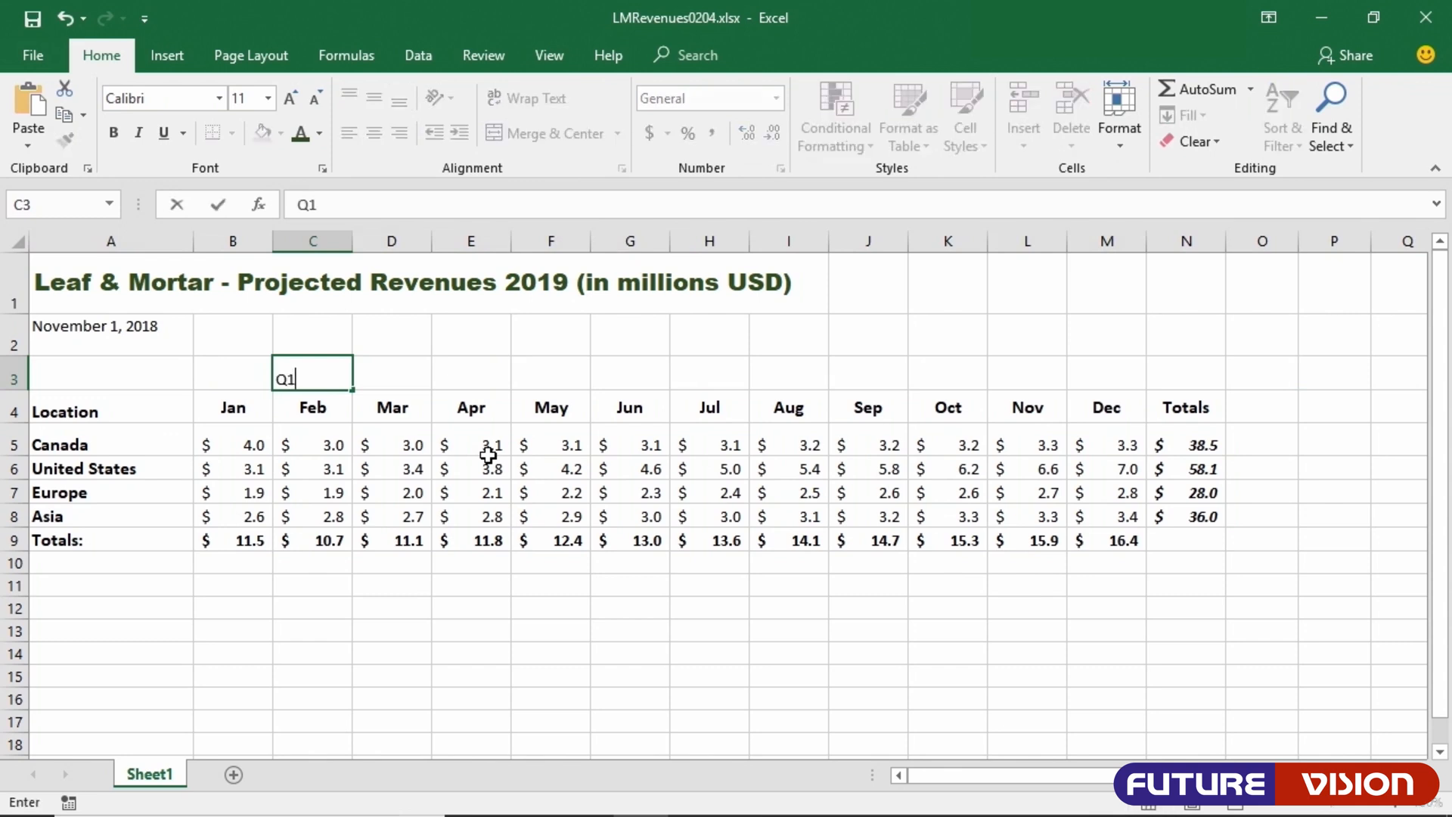
pyautogui.click(551, 380)
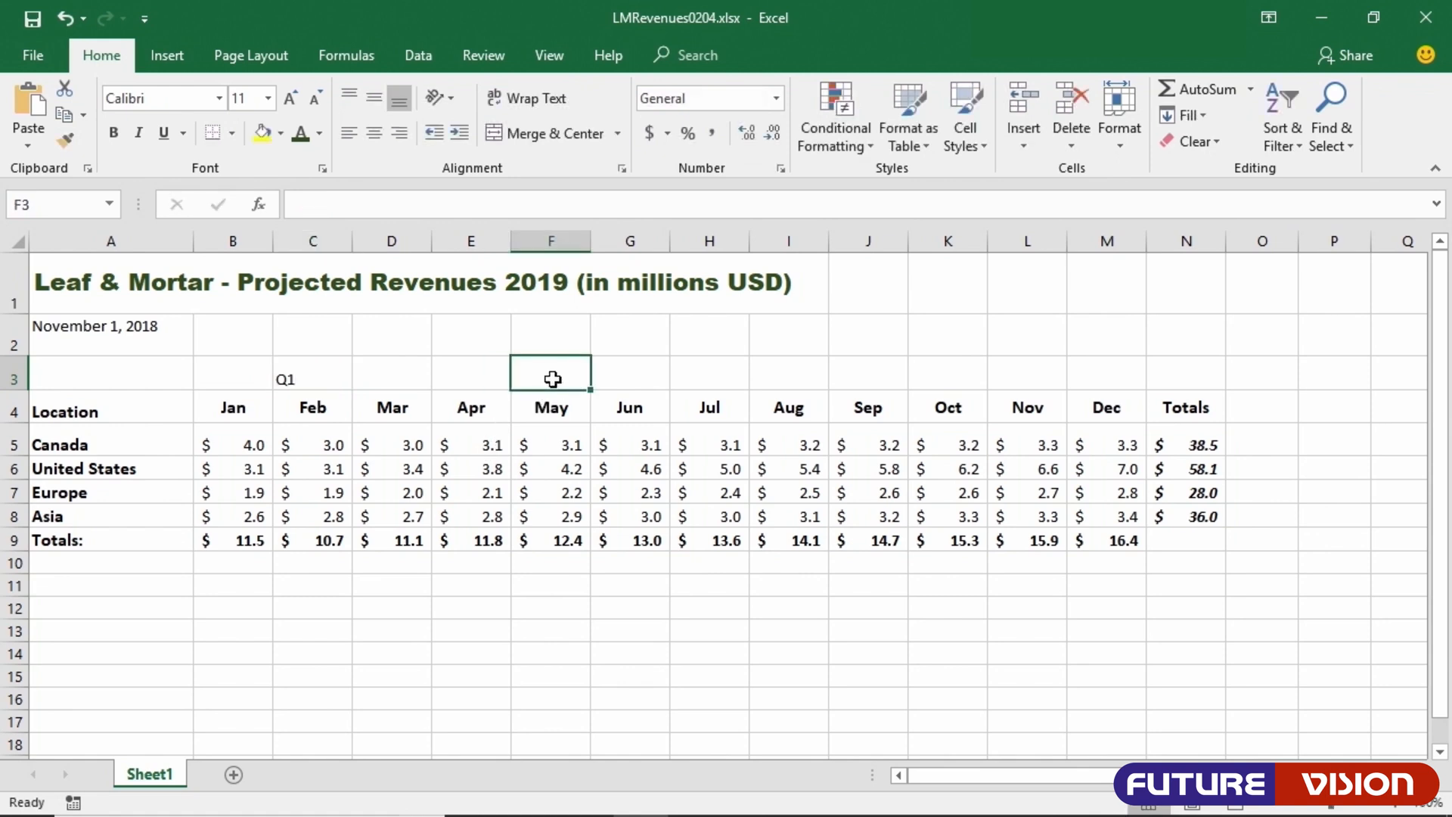
# - Enter the quarter labels Q2 in F3 above May, Q3 in I3 above Aug, and Q4 in L3 above Nov
pyautogui.write('Q2')
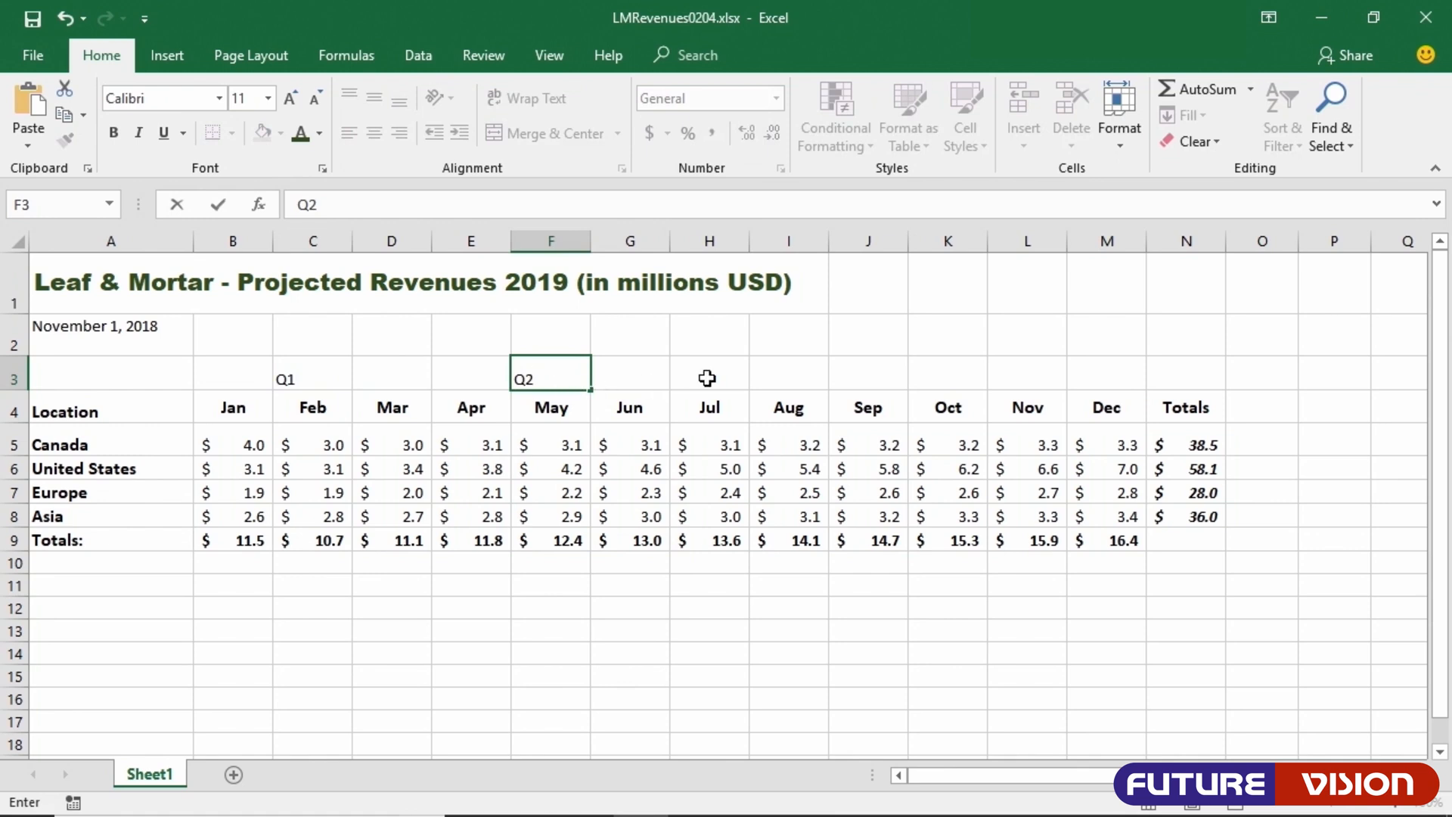
pyautogui.click(791, 376)
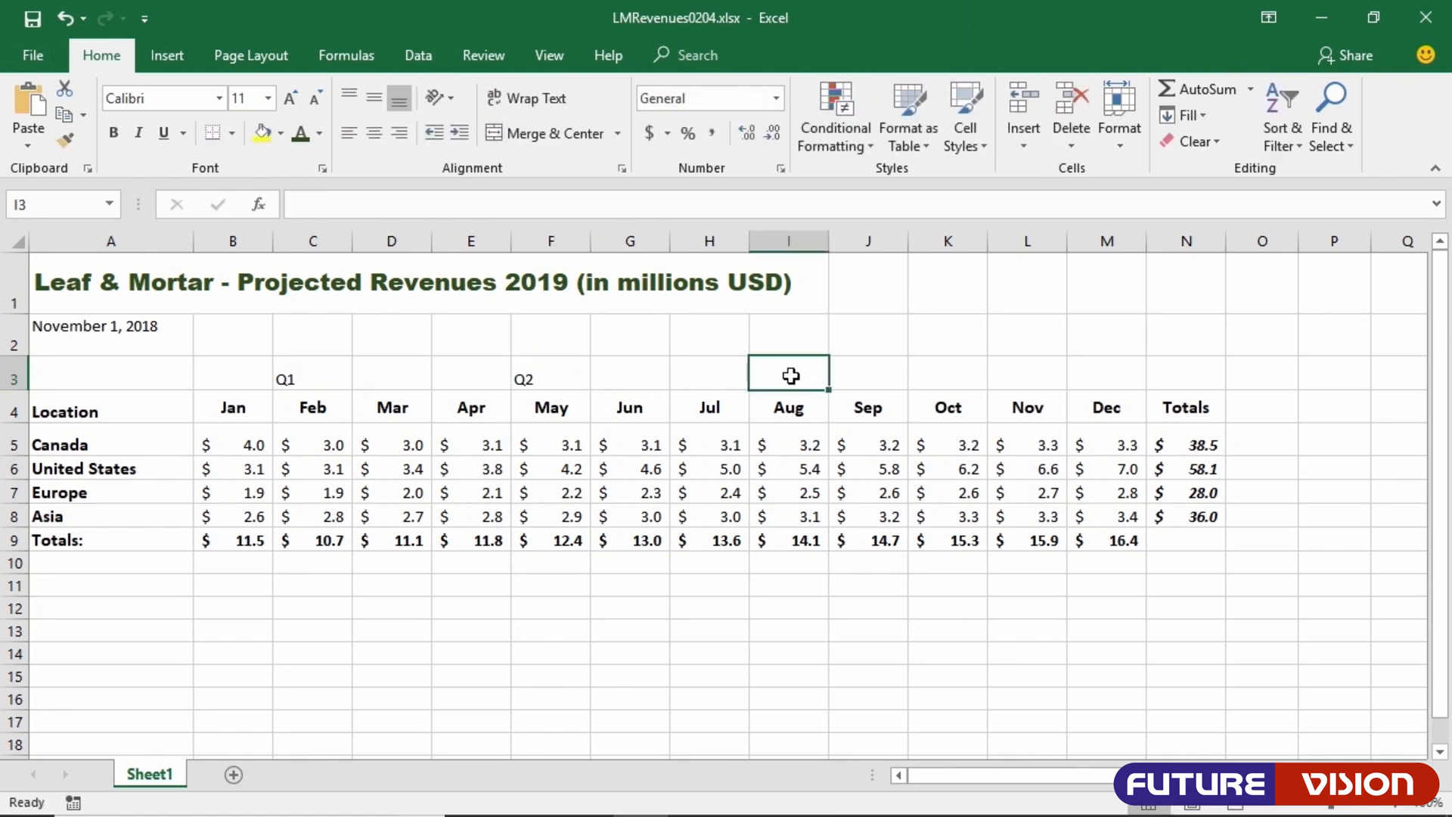
pyautogui.write('Q3')
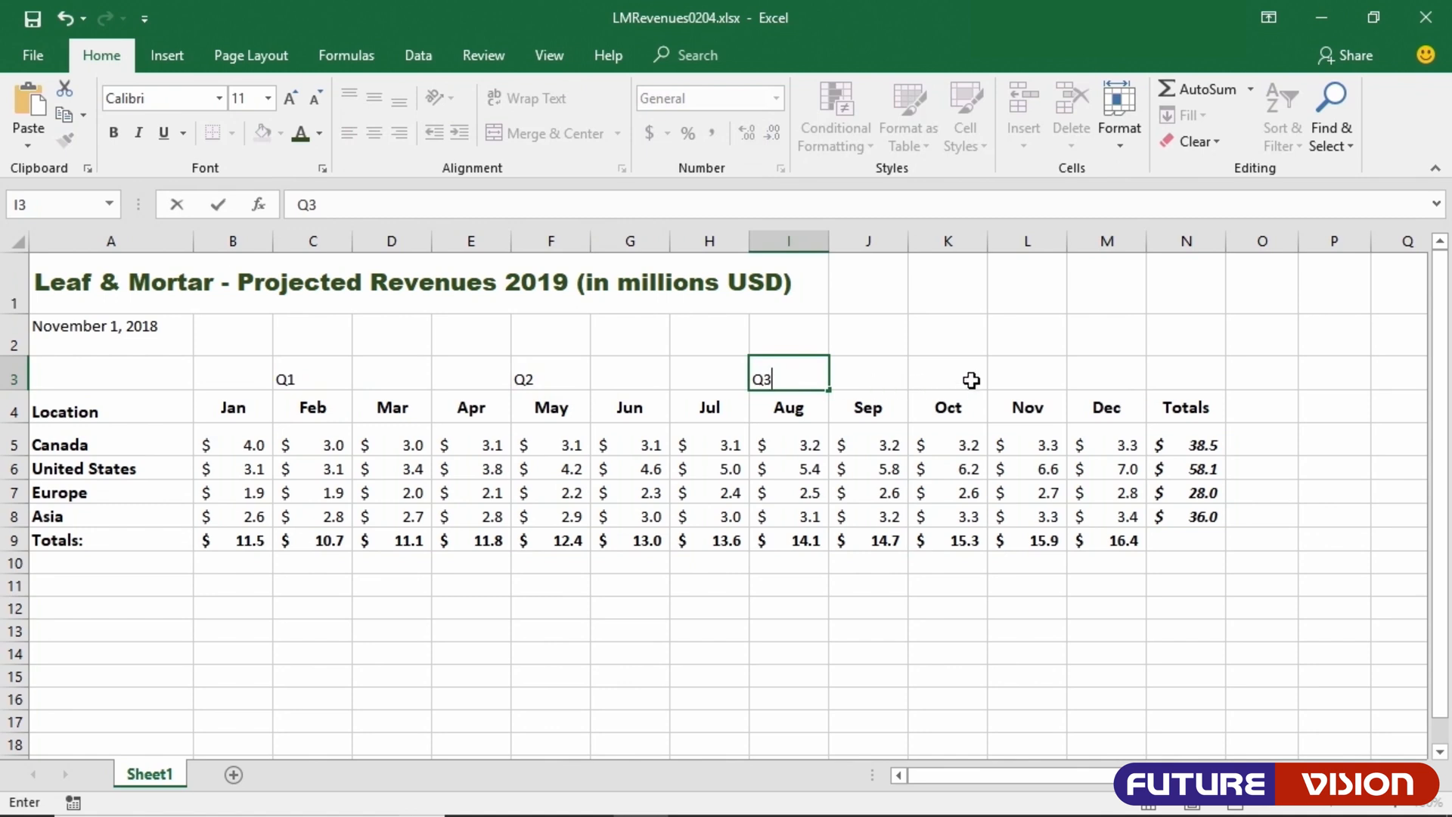
pyautogui.click(1025, 378)
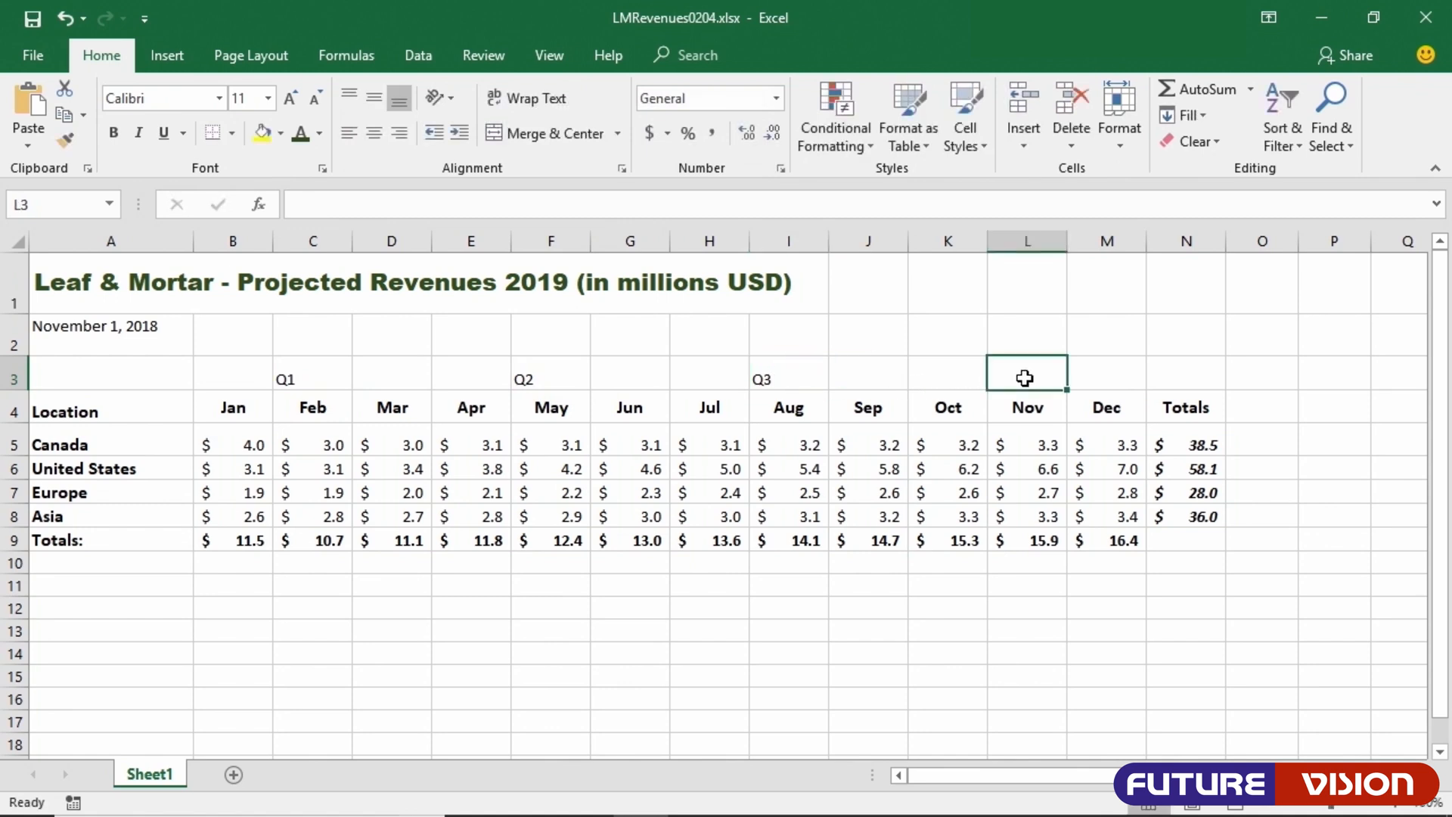
pyautogui.write('Q4')
# - Format the quarter labels in C3:L3 as bold 14-point text, centered horizontally and aligned to the vertical middle
pyautogui.moveTo(303, 373); pyautogui.dragTo(1001, 382)
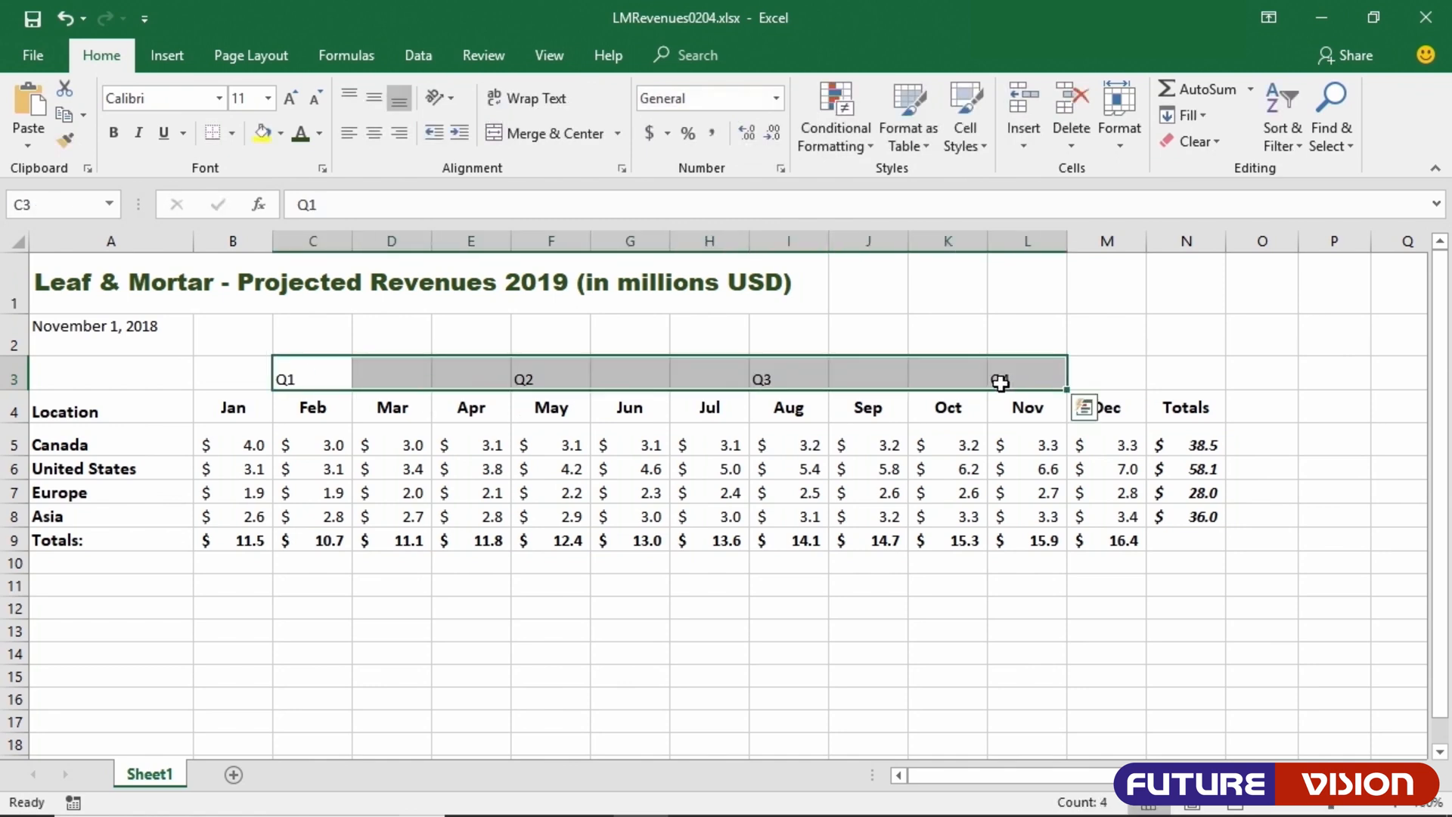
pyautogui.click(374, 134)
pyautogui.click(374, 103)
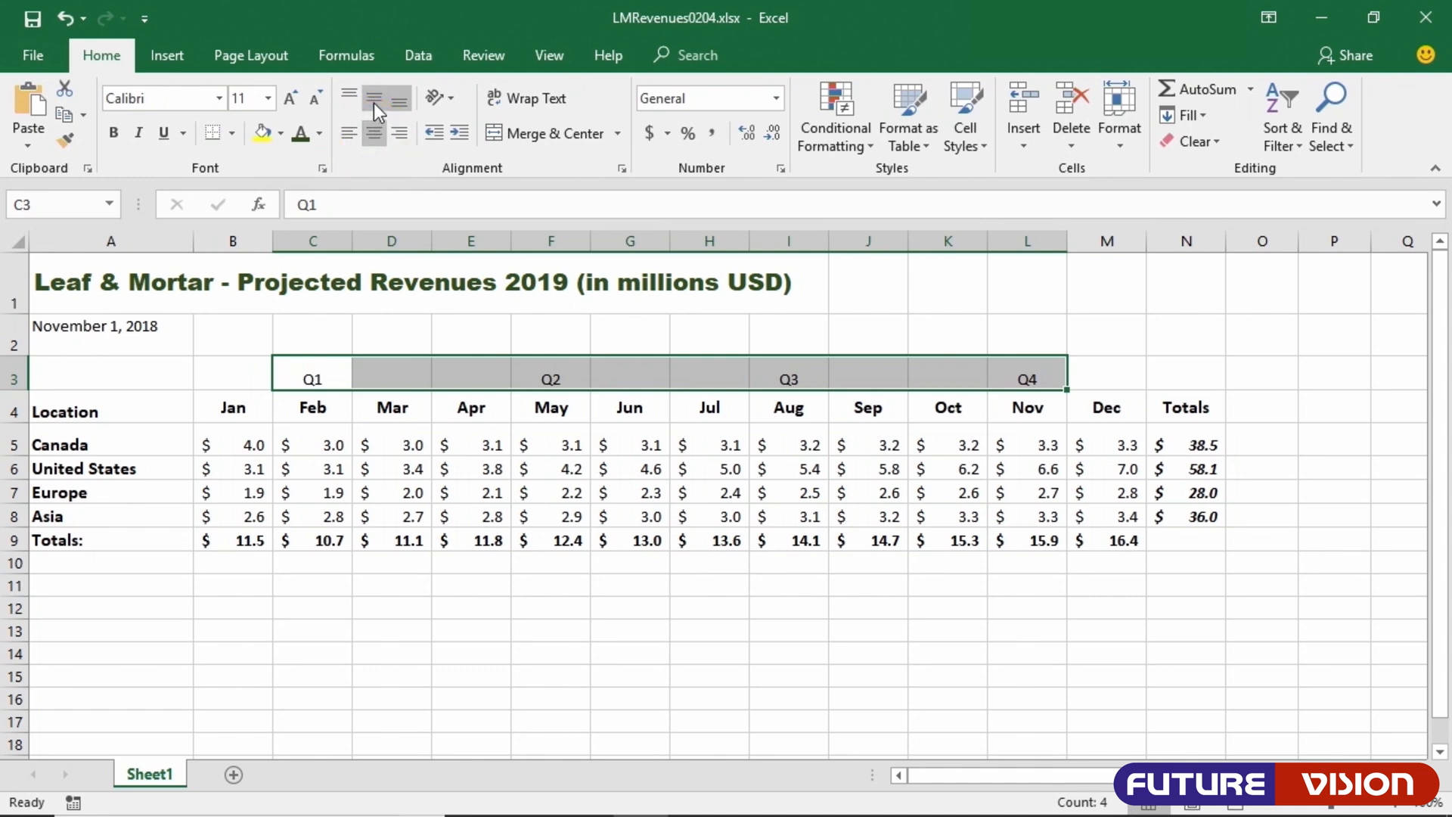
pyautogui.click(114, 135)
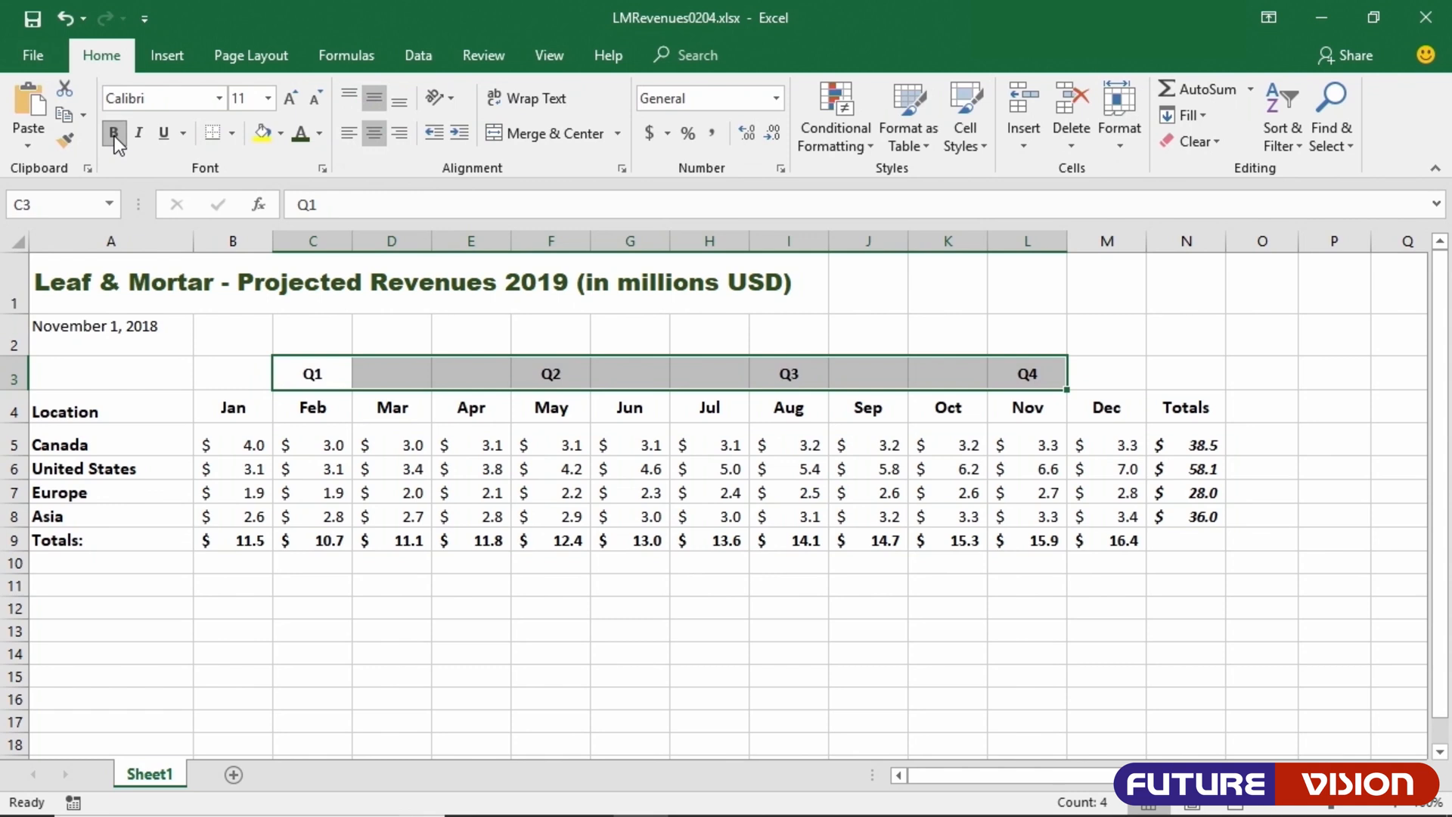
pyautogui.click(289, 106)
pyautogui.click(289, 106)
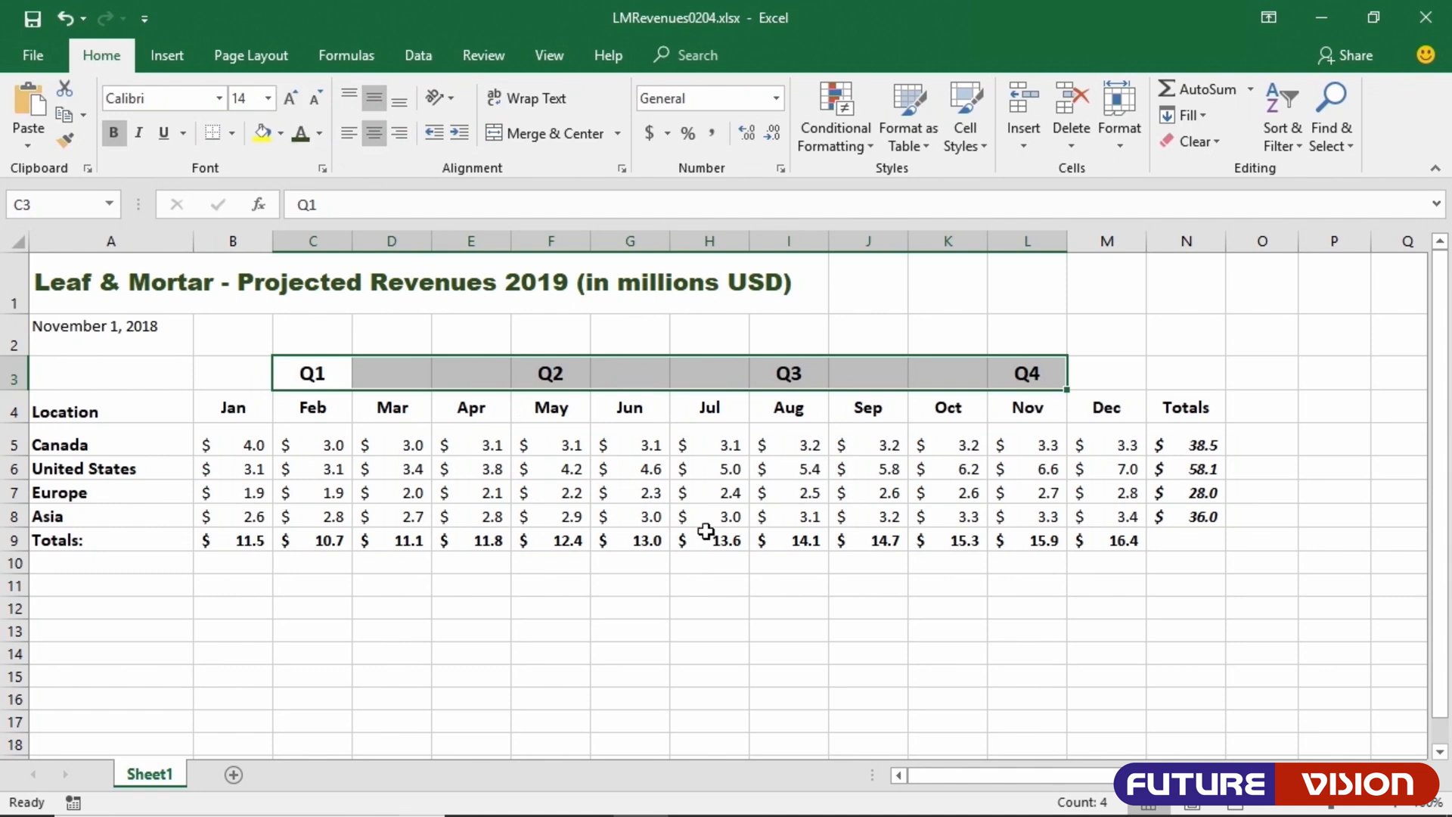
pyautogui.click(905, 641)
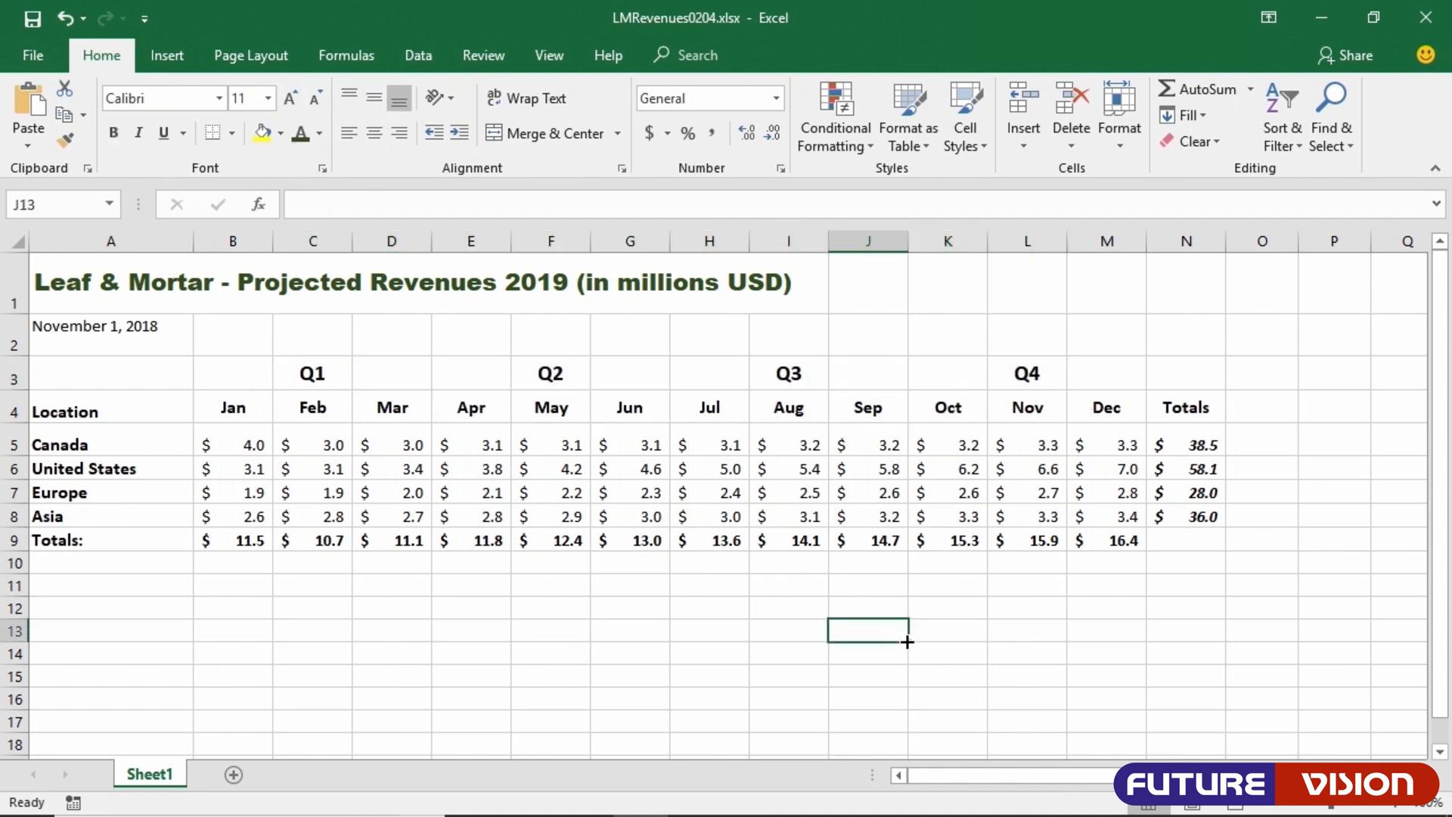